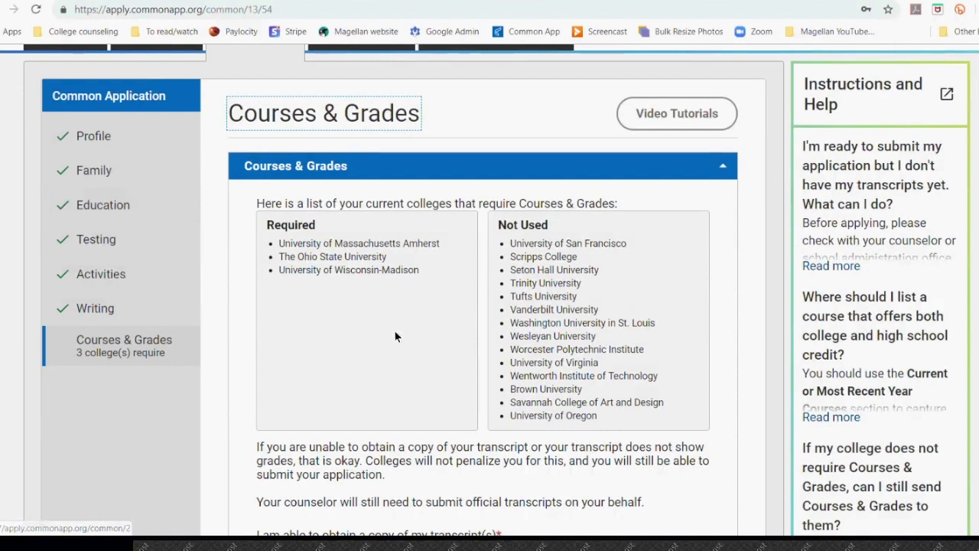
Review the colleges requiring Courses & Grades and the transcript questions, and continue to the 9th Grade section
{"action": "scroll", "coordinate": [398, 340], "scroll_direction": "down", "scroll_amount": 4}
{"action": "scroll", "coordinate": [418, 377], "scroll_direction": "up", "scroll_amount": 4}
{"action": "scroll", "coordinate": [142, 193], "scroll_direction": "up", "scroll_amount": 2}
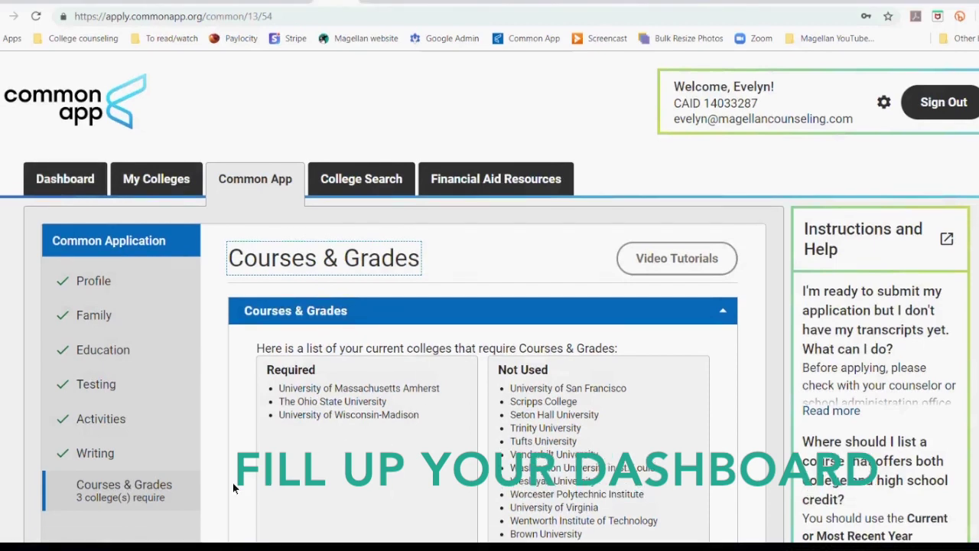
{"action": "scroll", "coordinate": [218, 487], "scroll_direction": "down", "scroll_amount": 1}
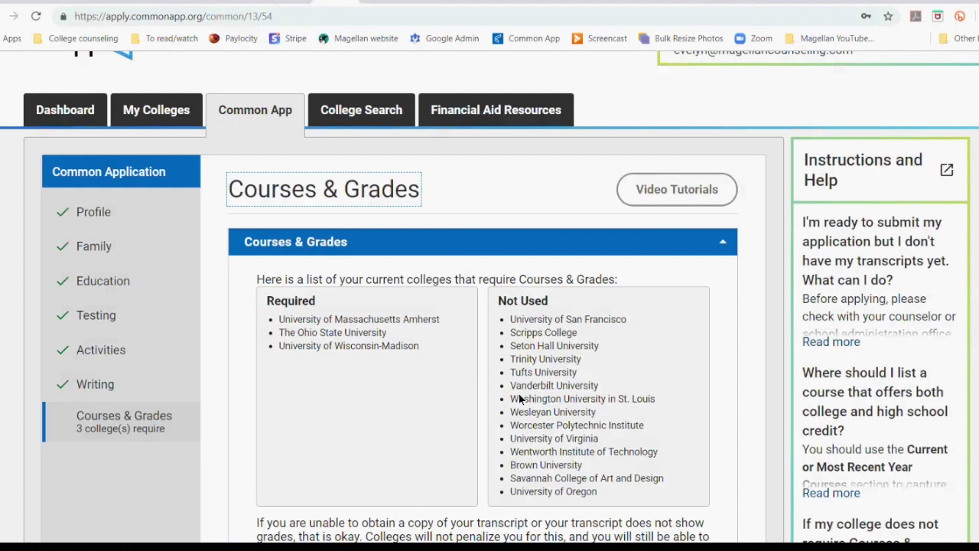
{"action": "scroll", "coordinate": [530, 389], "scroll_direction": "down", "scroll_amount": 3}
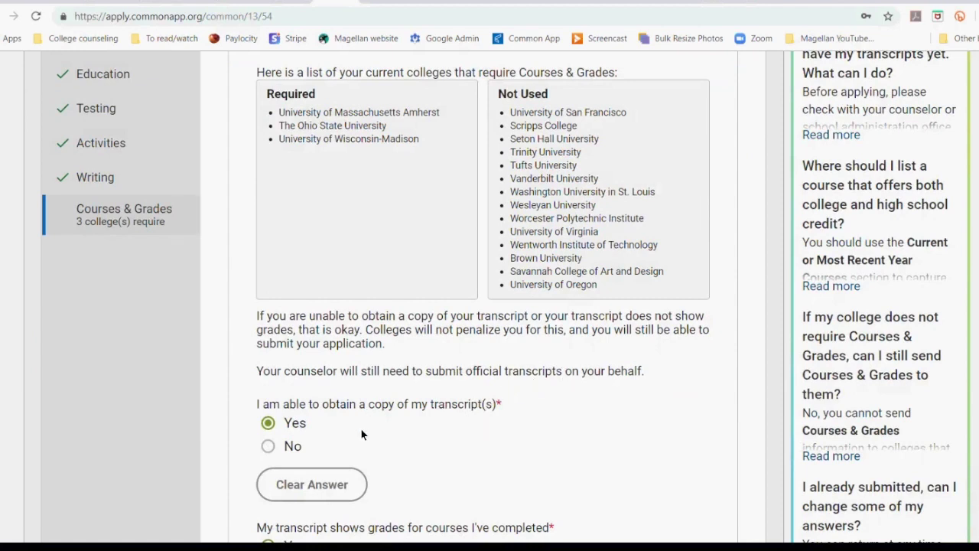
{"action": "scroll", "coordinate": [360, 428], "scroll_direction": "down", "scroll_amount": 2}
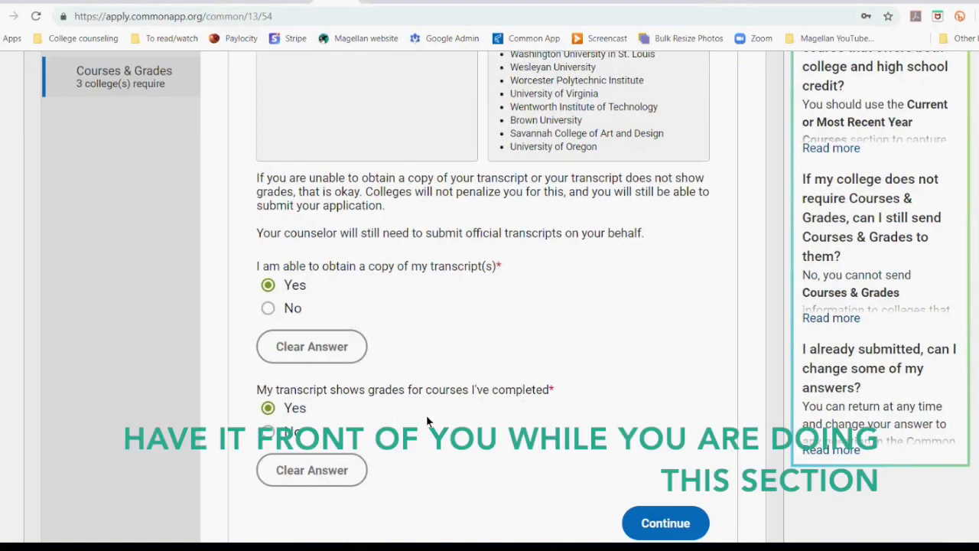
{"action": "scroll", "coordinate": [509, 393], "scroll_direction": "down", "scroll_amount": 1}
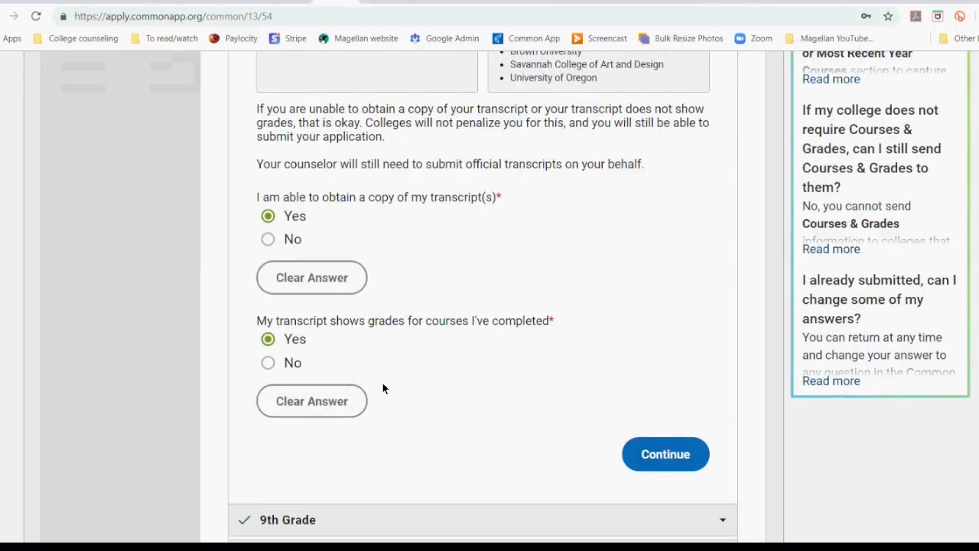
{"action": "left_click", "coordinate": [654, 456]}
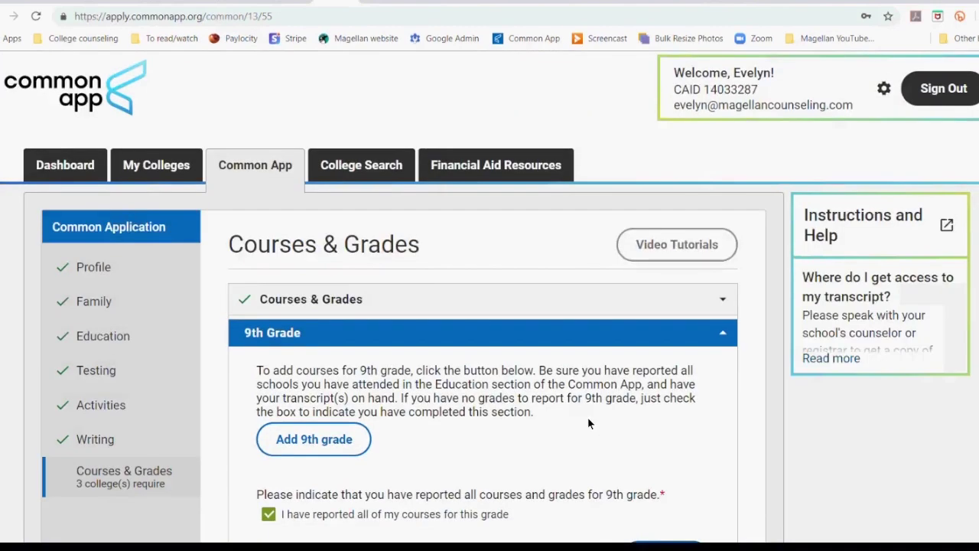
Clear the confirmation that all 9th grade courses are reported, and open the form for adding 9th grade courses
{"action": "scroll", "coordinate": [503, 434], "scroll_direction": "down", "scroll_amount": 5}
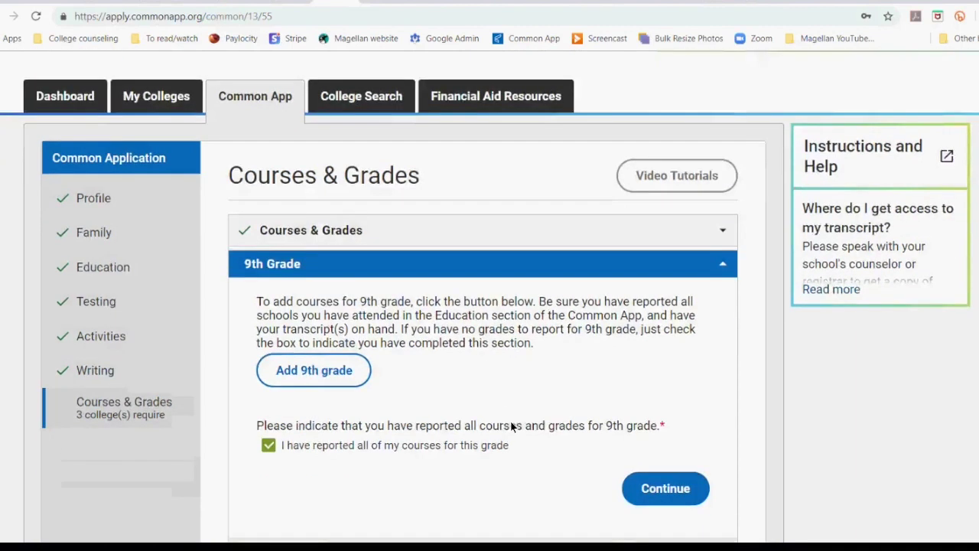
{"action": "scroll", "coordinate": [478, 403], "scroll_direction": "up", "scroll_amount": 3}
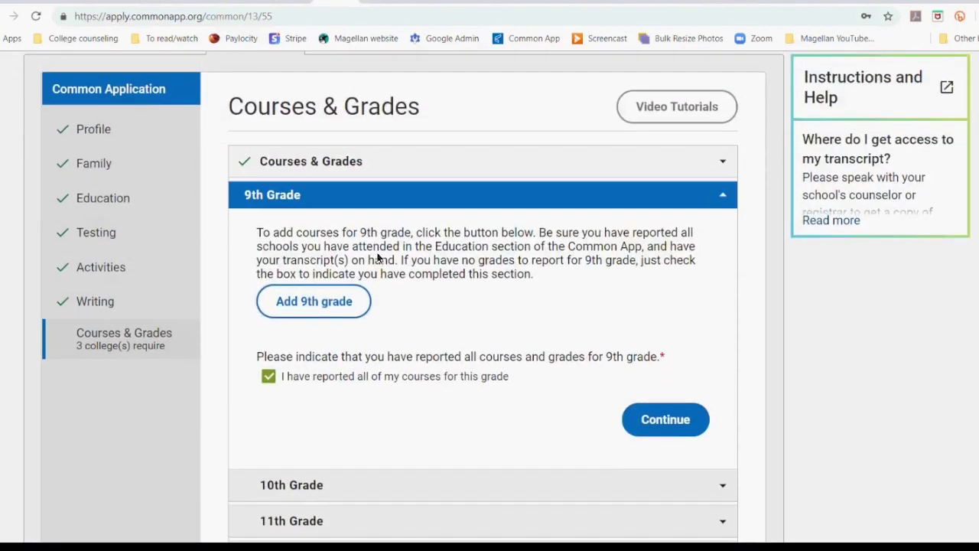
{"action": "left_click", "coordinate": [270, 378]}
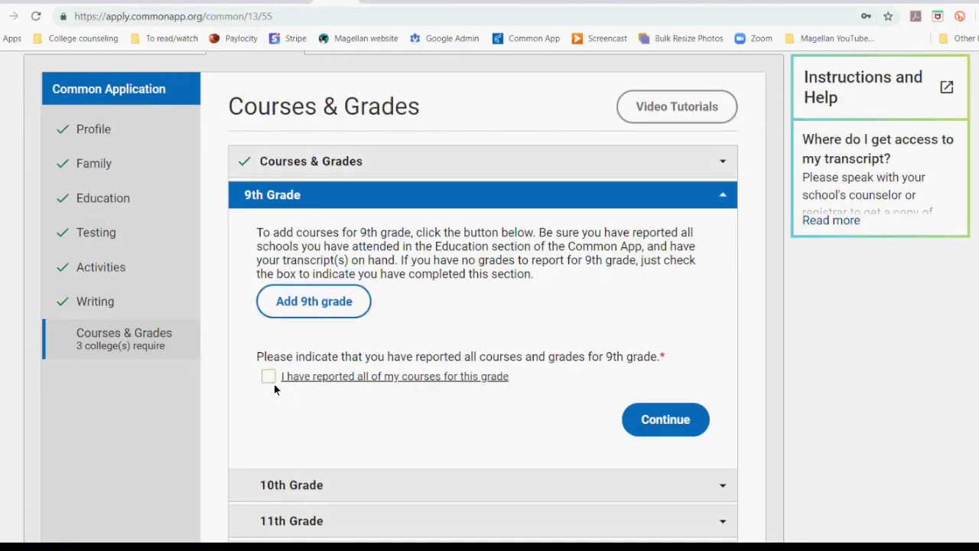
{"action": "left_click", "coordinate": [299, 300]}
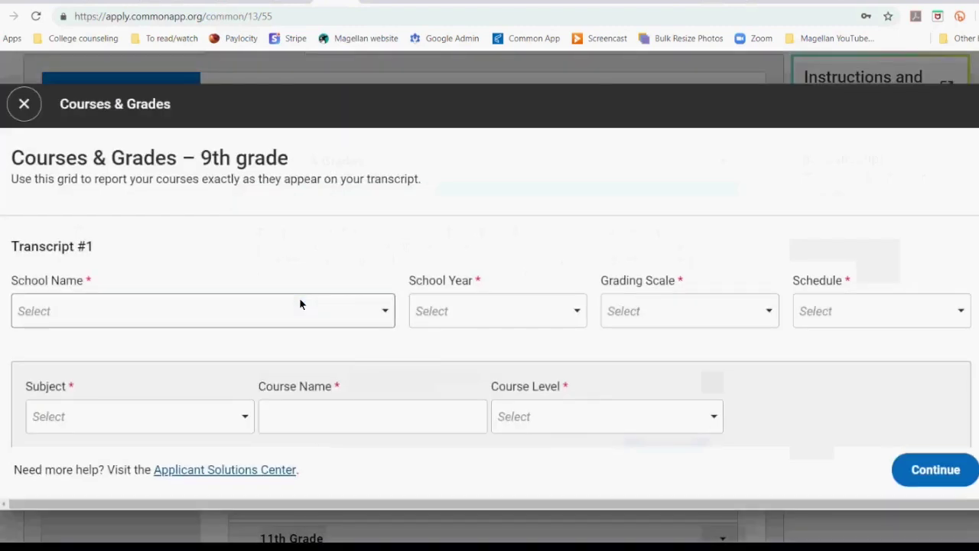
Examine the available choices for school name, school year, grading scale and schedule of Transcript #1
{"action": "left_click", "coordinate": [156, 312]}
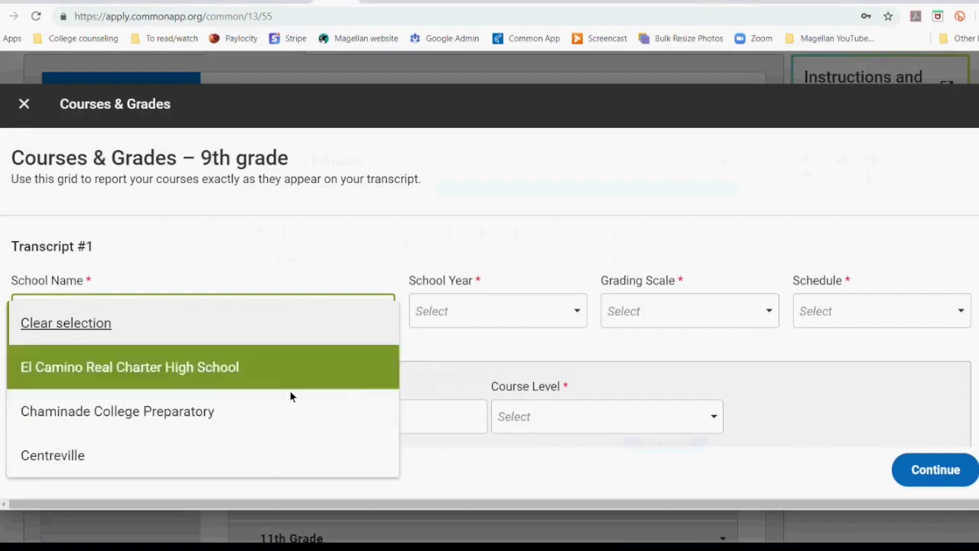
{"action": "left_click", "coordinate": [463, 315]}
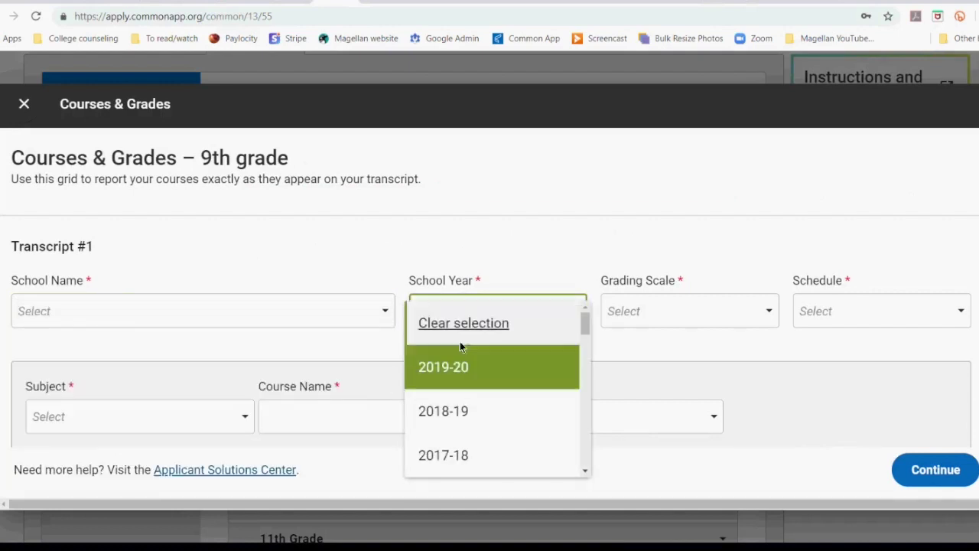
{"action": "scroll", "coordinate": [450, 412], "scroll_direction": "down", "scroll_amount": 1}
{"action": "scroll", "coordinate": [451, 415], "scroll_direction": "down", "scroll_amount": 1}
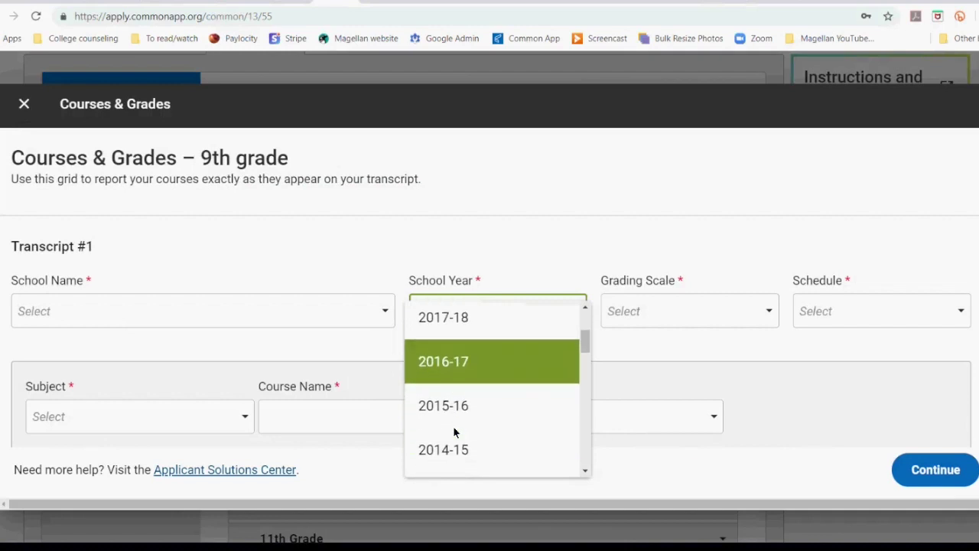
{"action": "left_click", "coordinate": [679, 306]}
{"action": "left_click", "coordinate": [839, 313]}
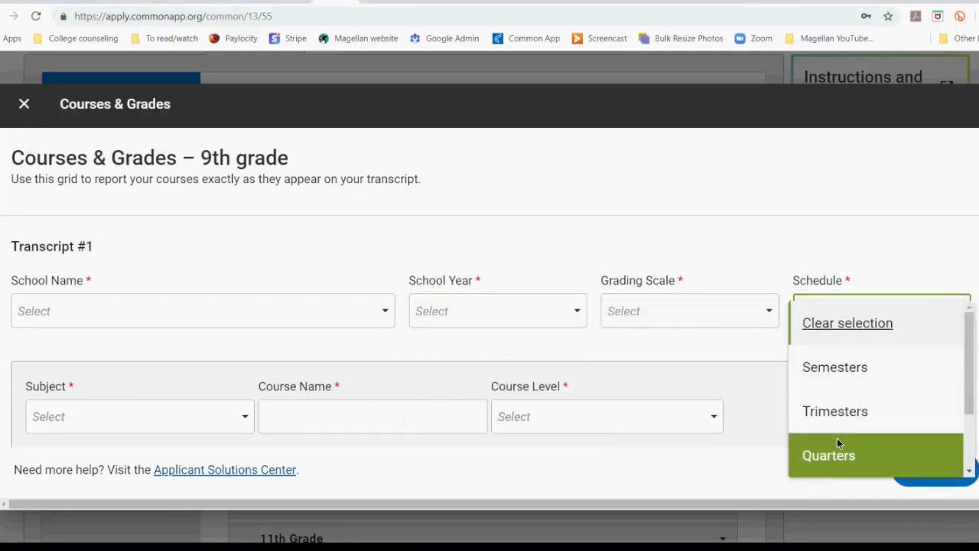
{"action": "left_click", "coordinate": [494, 239]}
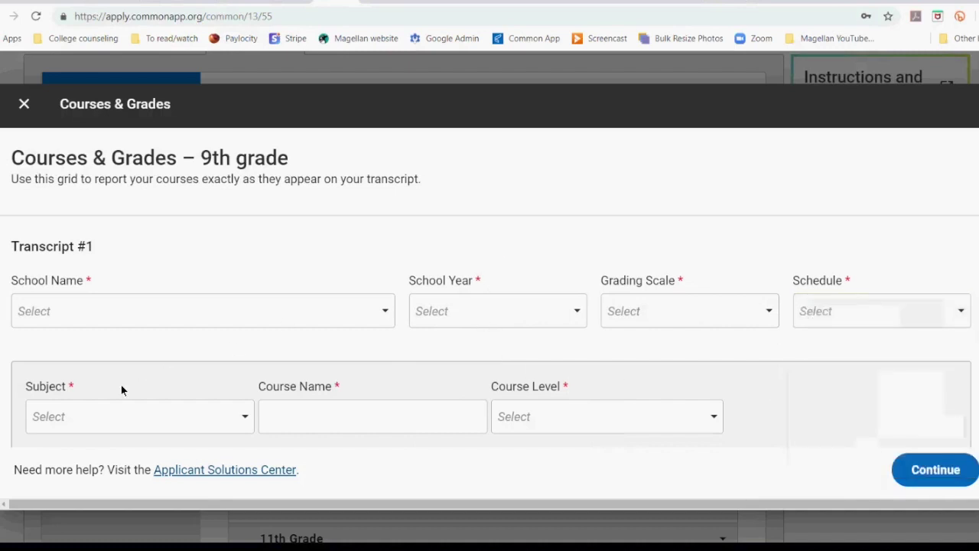
Look over the subject, course name and course level fields, and add one more course row to Transcript #1
{"action": "scroll", "coordinate": [121, 385], "scroll_direction": "down", "scroll_amount": 3}
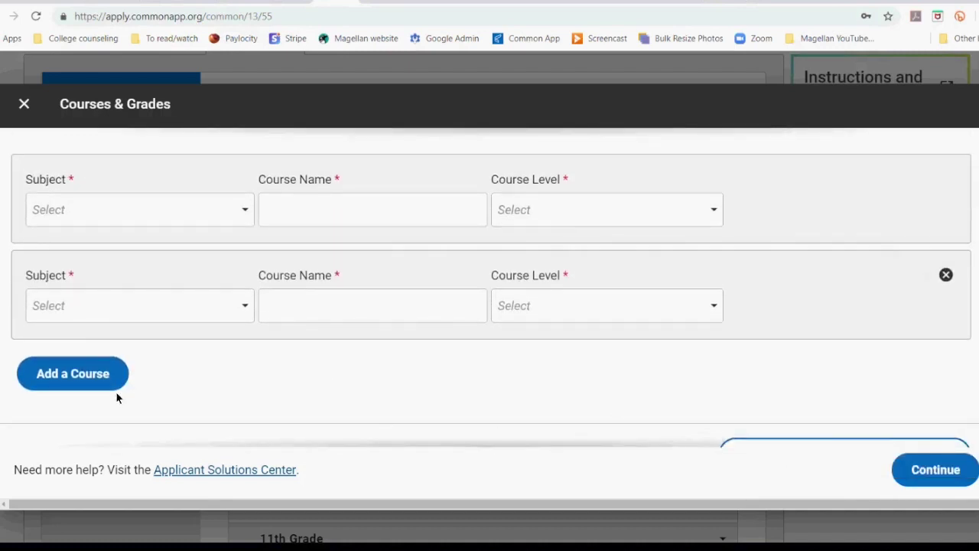
{"action": "scroll", "coordinate": [63, 406], "scroll_direction": "down", "scroll_amount": 1}
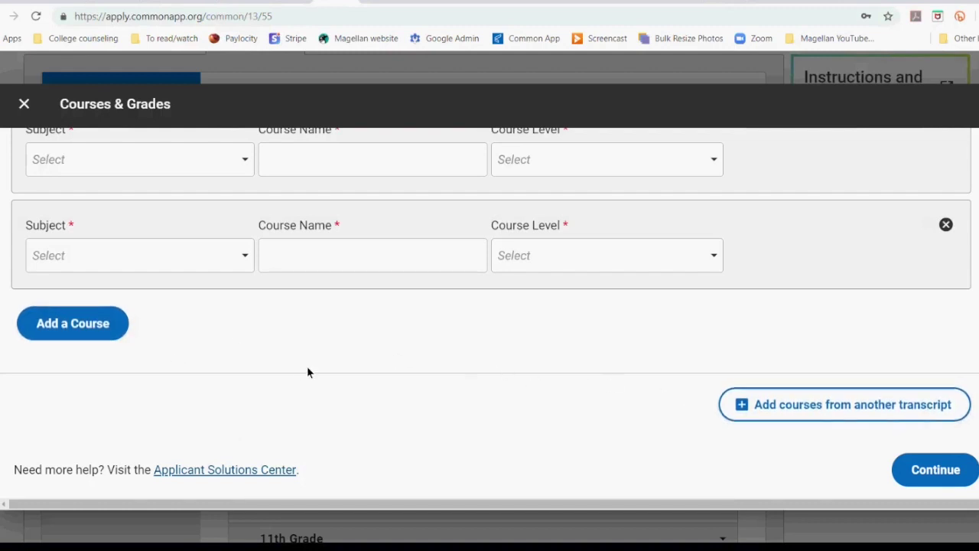
{"action": "scroll", "coordinate": [295, 371], "scroll_direction": "up", "scroll_amount": 1}
{"action": "scroll", "coordinate": [119, 273], "scroll_direction": "up", "scroll_amount": 2}
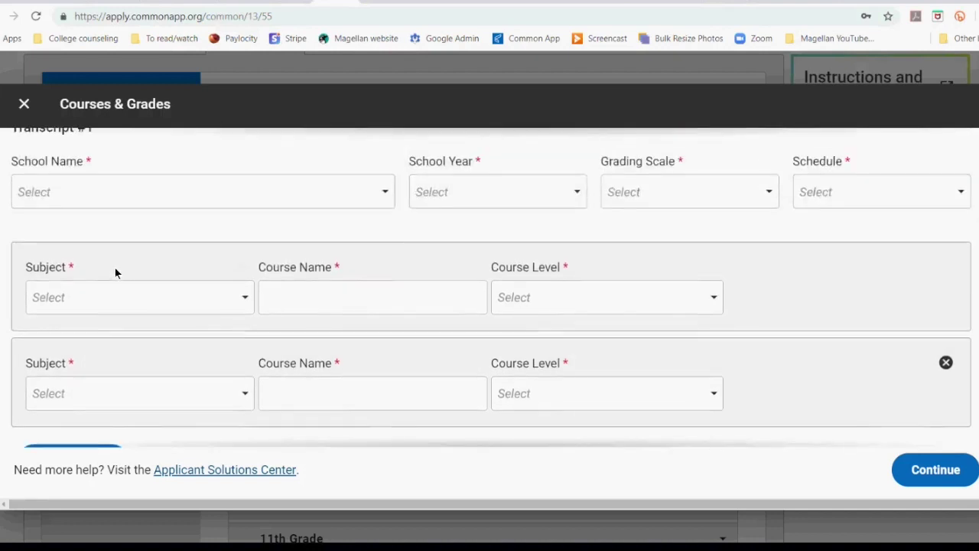
{"action": "scroll", "coordinate": [70, 256], "scroll_direction": "down", "scroll_amount": 1}
{"action": "scroll", "coordinate": [103, 418], "scroll_direction": "down", "scroll_amount": 1}
{"action": "left_click", "coordinate": [74, 390]}
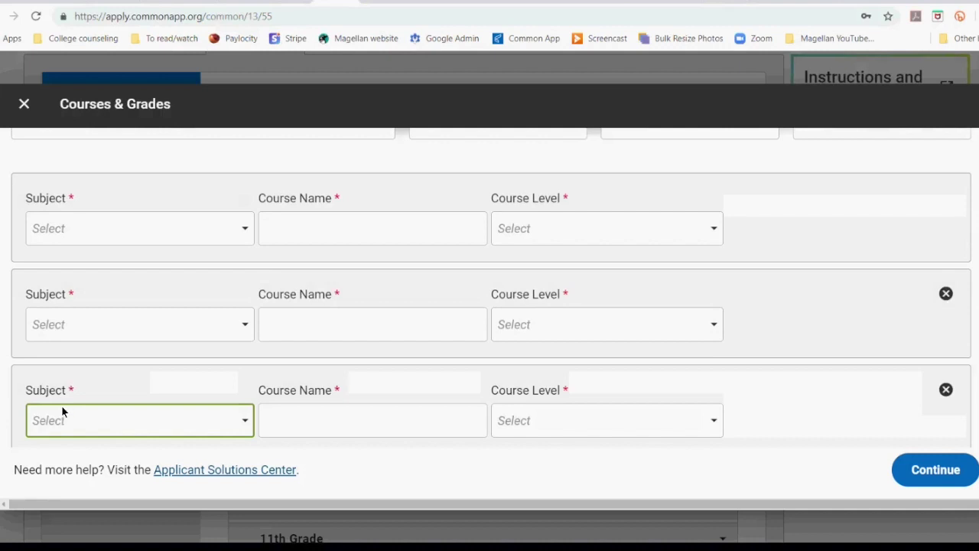
{"action": "scroll", "coordinate": [117, 407], "scroll_direction": "down", "scroll_amount": 1}
Set the school name of Transcript #1 to El Camino Real Charter High School
{"action": "scroll", "coordinate": [123, 372], "scroll_direction": "up", "scroll_amount": 3}
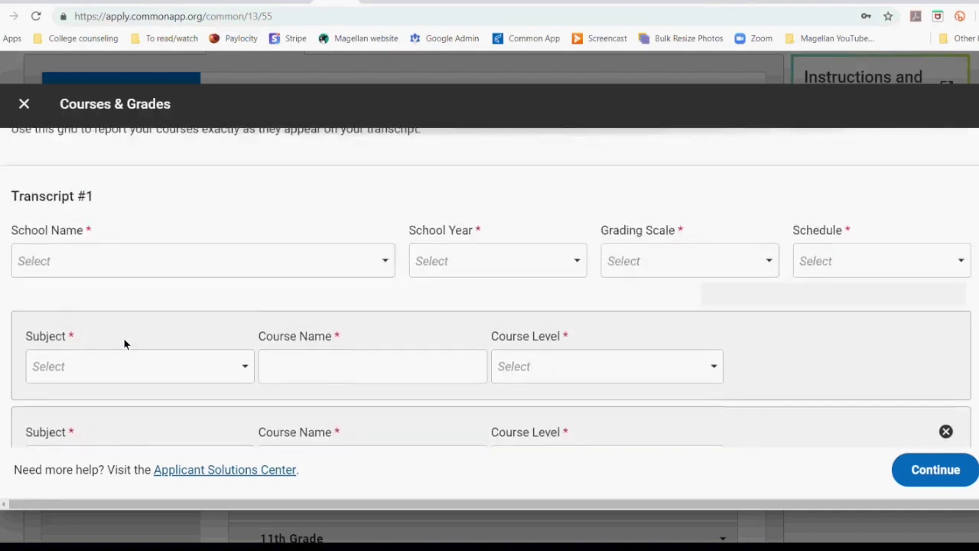
{"action": "scroll", "coordinate": [126, 353], "scroll_direction": "up", "scroll_amount": 1}
{"action": "left_click", "coordinate": [77, 310]}
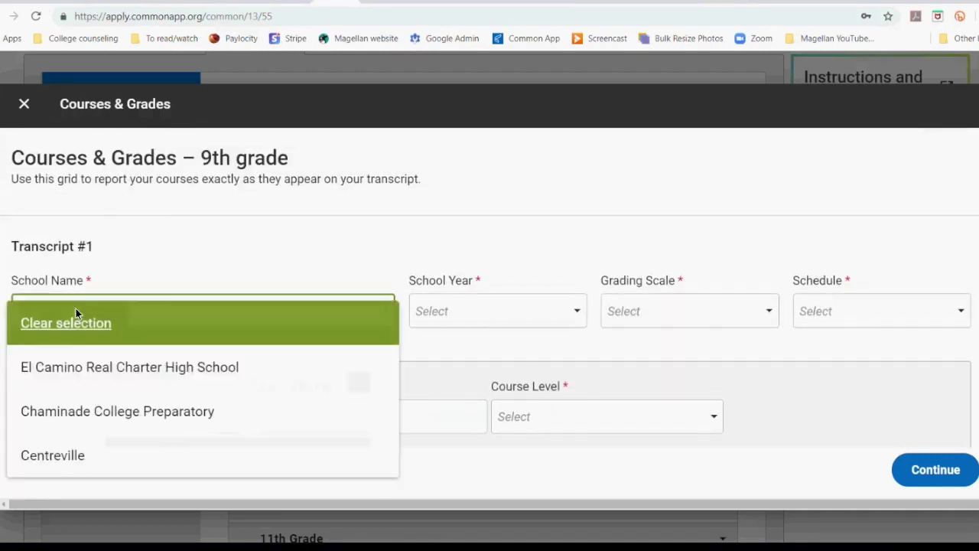
{"action": "left_click", "coordinate": [73, 360]}
Check the option for adding courses from another transcript, and close the 9th grade courses form
{"action": "scroll", "coordinate": [208, 364], "scroll_direction": "down", "scroll_amount": 3}
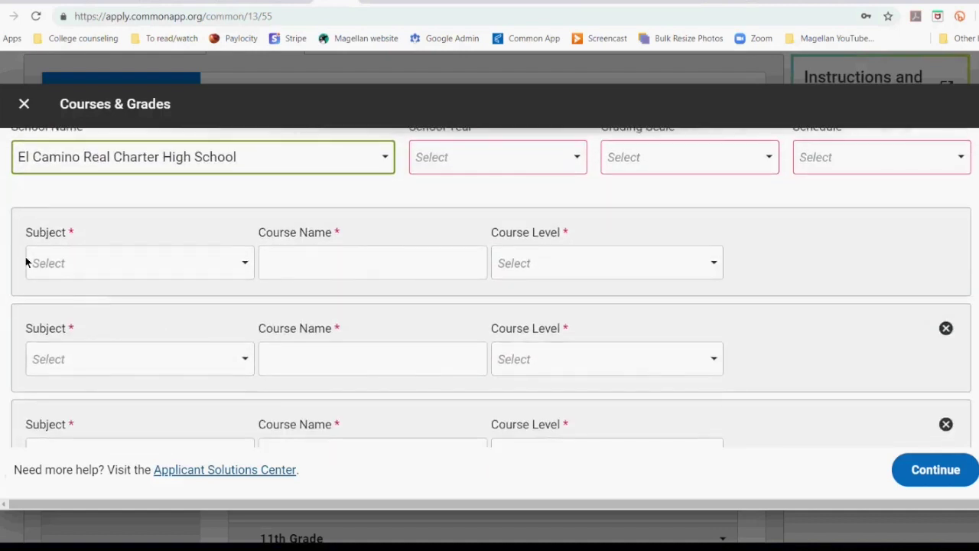
{"action": "scroll", "coordinate": [92, 421], "scroll_direction": "down", "scroll_amount": 3}
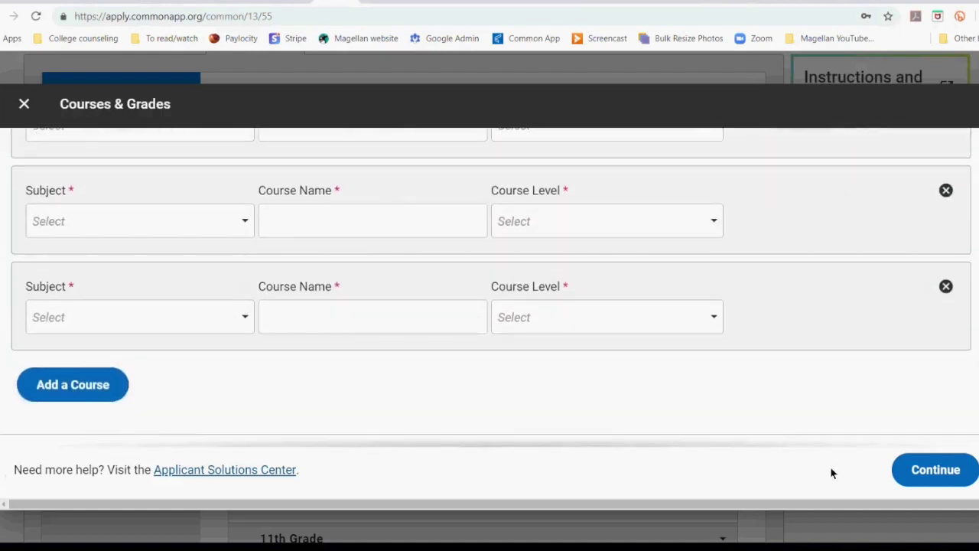
{"action": "scroll", "coordinate": [820, 406], "scroll_direction": "down", "scroll_amount": 1}
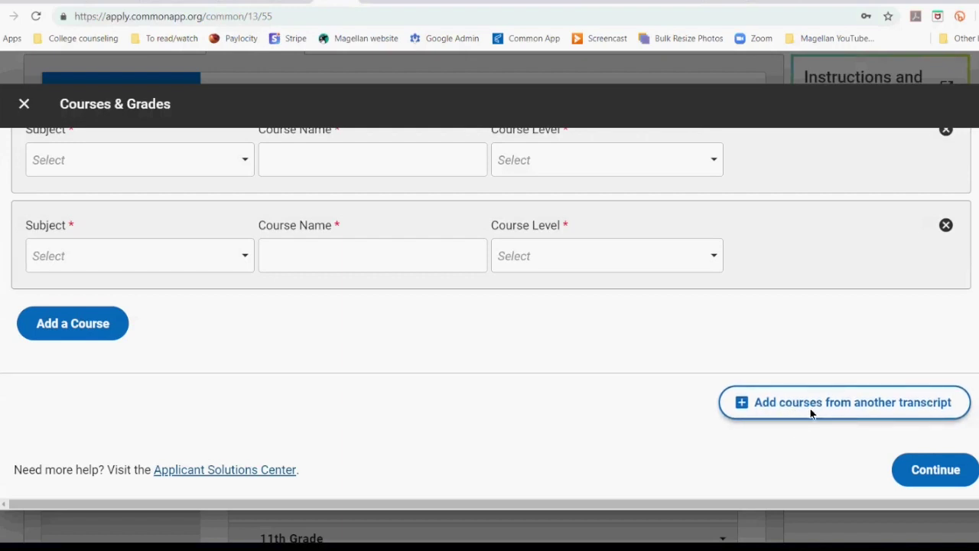
{"action": "scroll", "coordinate": [881, 245], "scroll_direction": "up", "scroll_amount": 1}
{"action": "left_click", "coordinate": [24, 104]}
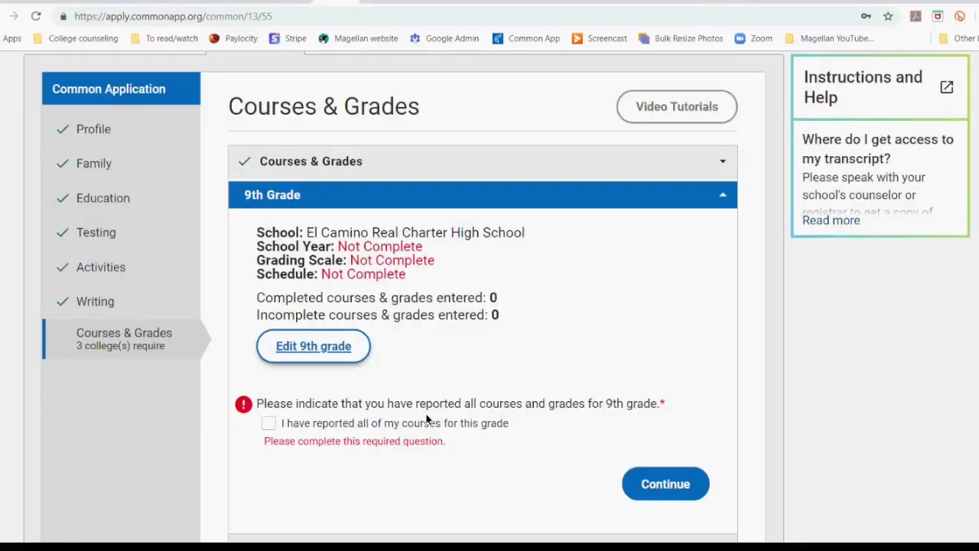
Turn the confirmation of reported 9th grade courses on and off again, and continue to the 10th Grade section
{"action": "left_click", "coordinate": [269, 424]}
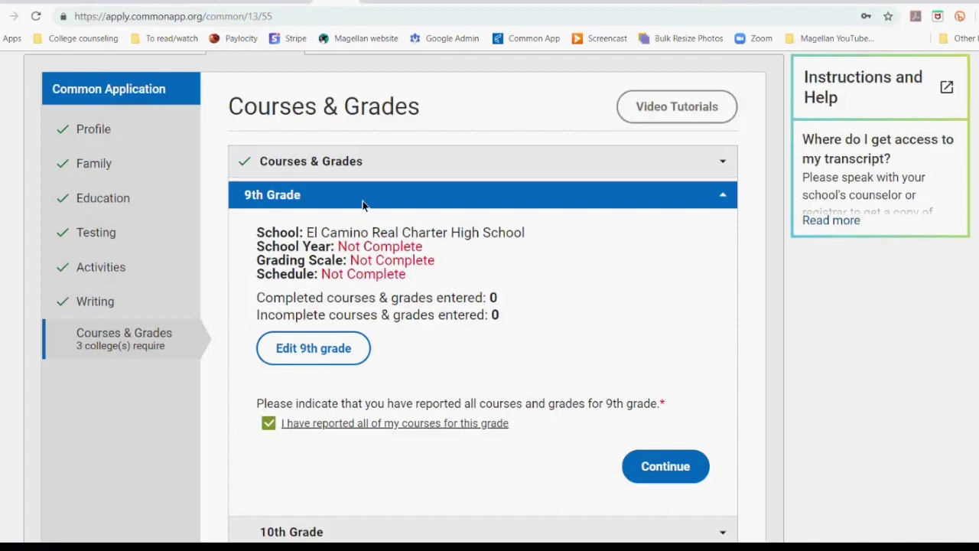
{"action": "left_click", "coordinate": [268, 423]}
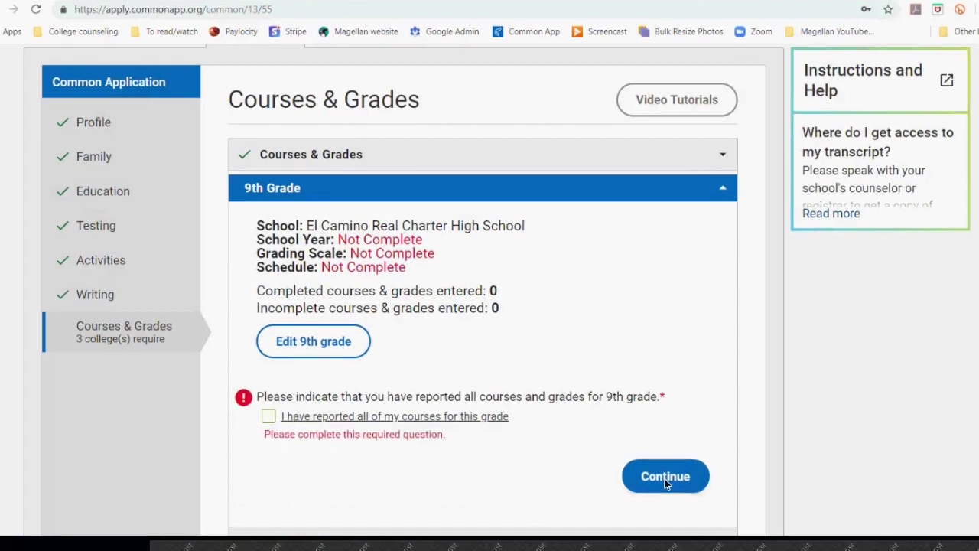
{"action": "left_click", "coordinate": [666, 485]}
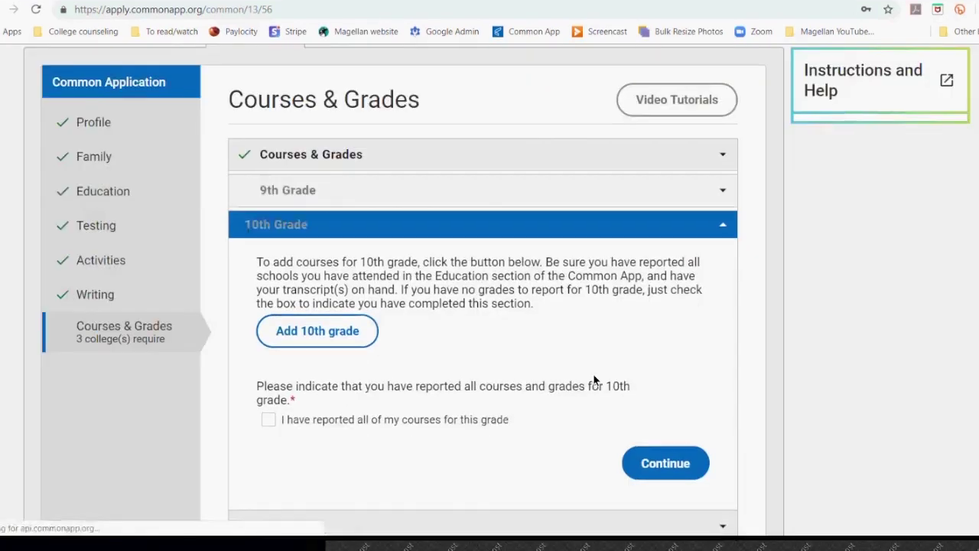
Open the 12th Grade section and highlight the question about courses with official transcript grades
{"action": "scroll", "coordinate": [397, 344], "scroll_direction": "down", "scroll_amount": 3}
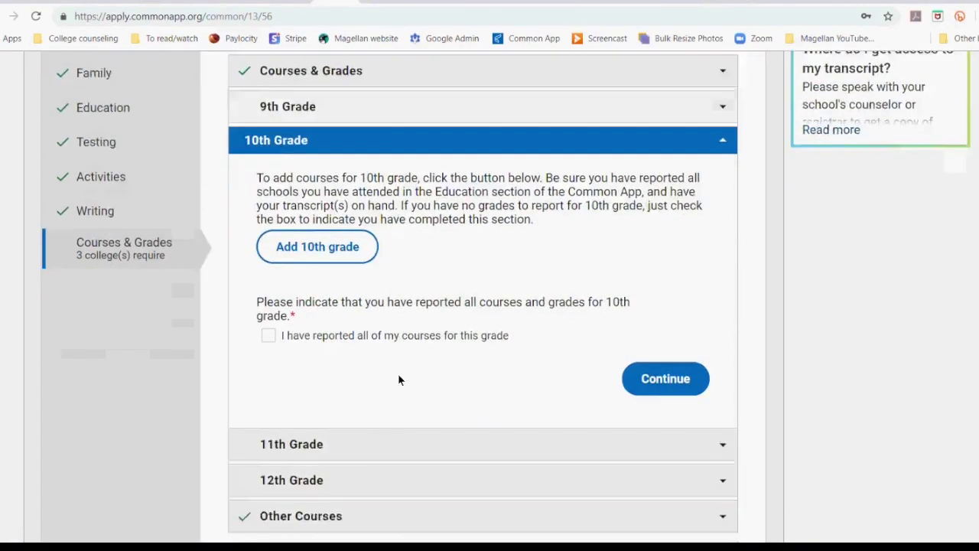
{"action": "left_click", "coordinate": [349, 369]}
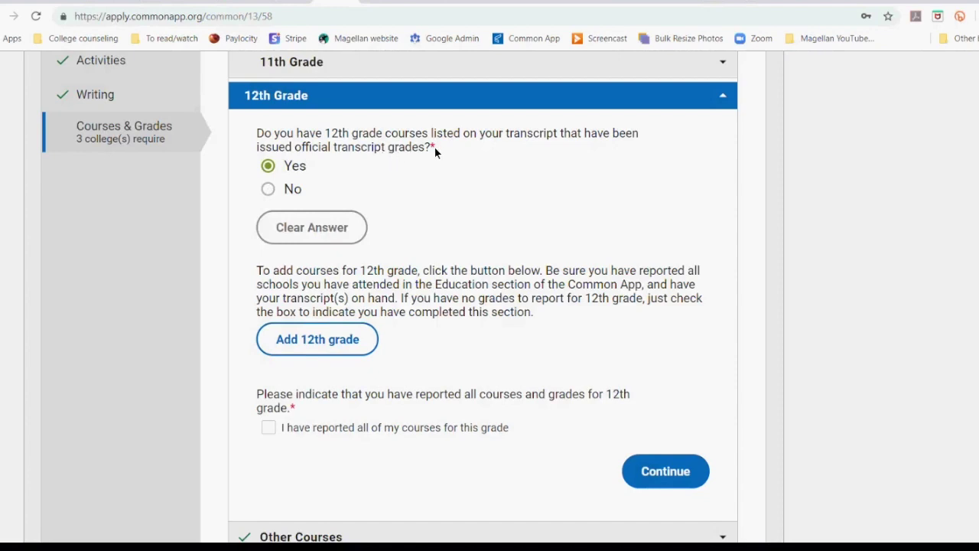
{"action": "left_click_drag", "start_coordinate": [431, 146], "coordinate": [292, 137]}
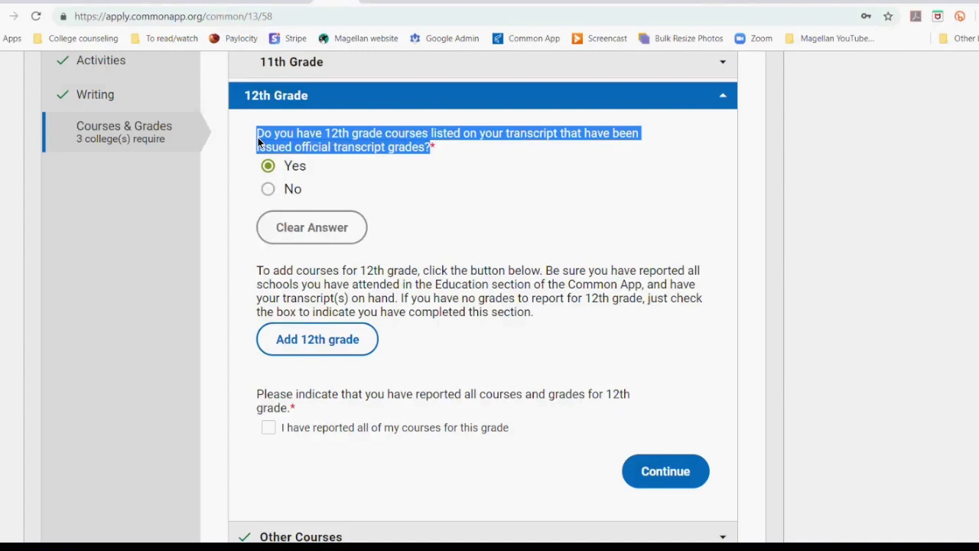
{"action": "double_click", "coordinate": [413, 149]}
{"action": "left_click_drag", "start_coordinate": [413, 149], "coordinate": [271, 149]}
{"action": "left_click", "coordinate": [303, 148]}
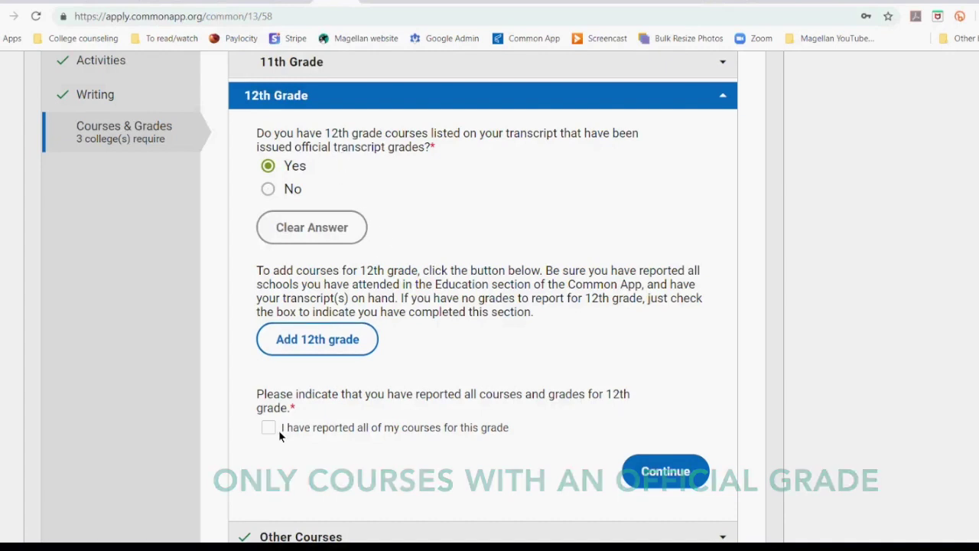
Answer No to having officially graded 12th grade courses, and continue to the Other Courses section
{"action": "left_click", "coordinate": [268, 192]}
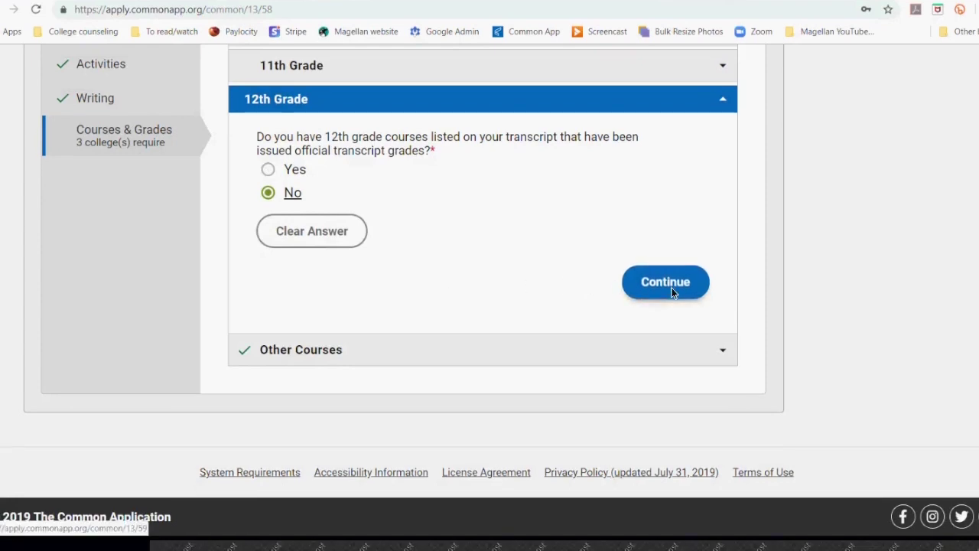
{"action": "left_click", "coordinate": [671, 294]}
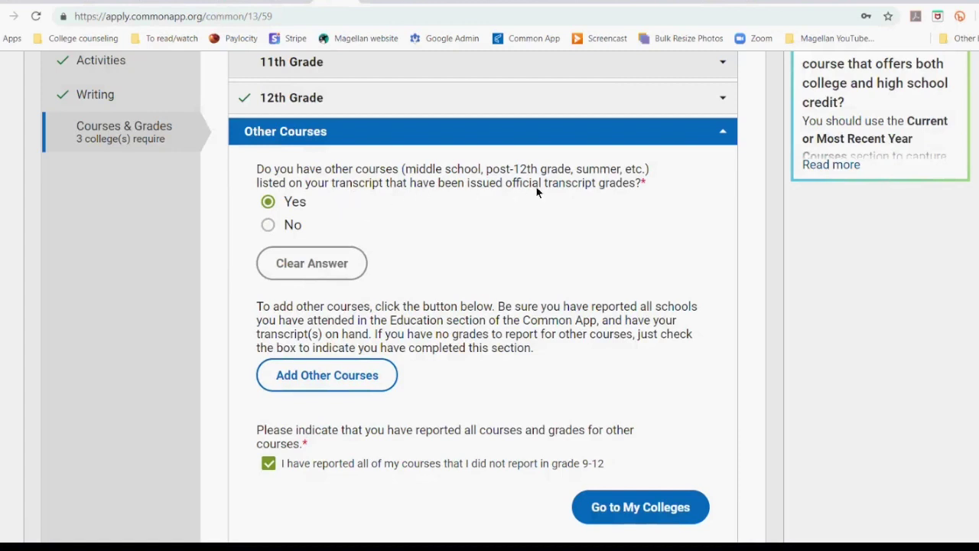
Highlight the wording of the Other Courses question, including the phrase "middle school"
{"action": "left_click_drag", "start_coordinate": [617, 186], "coordinate": [457, 170]}
{"action": "left_click", "coordinate": [375, 176]}
{"action": "double_click", "coordinate": [415, 170]}
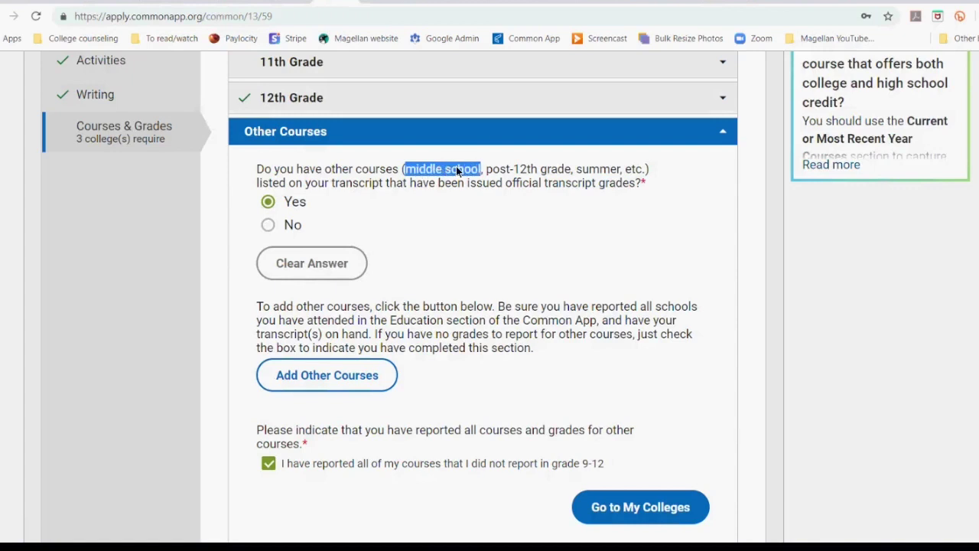
Answer No to having other courses with official transcript grades, and continue to My Colleges
{"action": "left_click", "coordinate": [457, 176]}
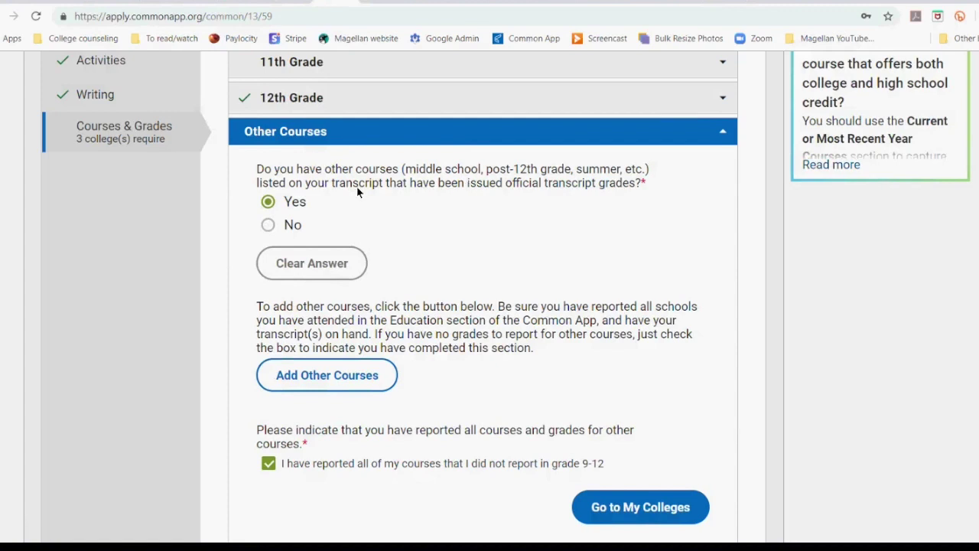
{"action": "left_click", "coordinate": [269, 226]}
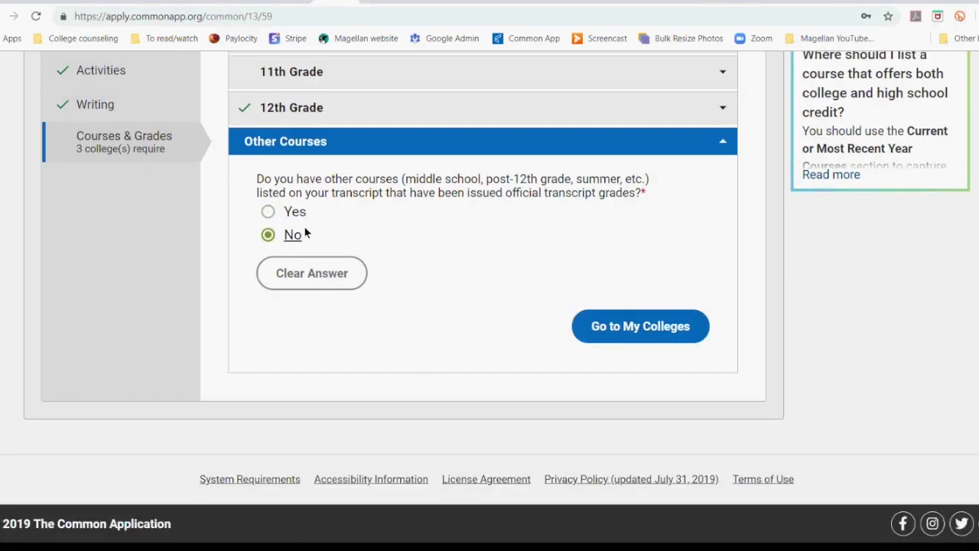
{"action": "scroll", "coordinate": [470, 294], "scroll_direction": "up", "scroll_amount": 1}
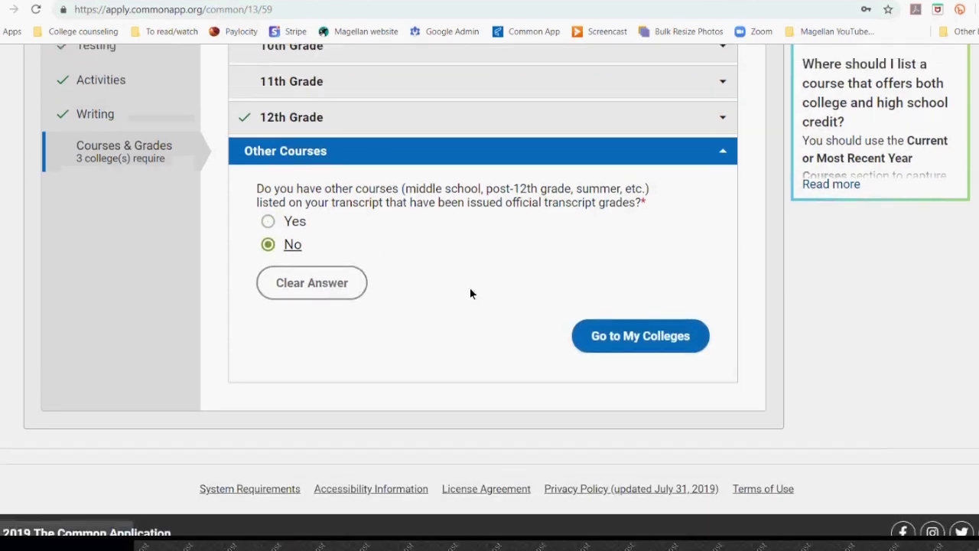
{"action": "left_click", "coordinate": [613, 389]}
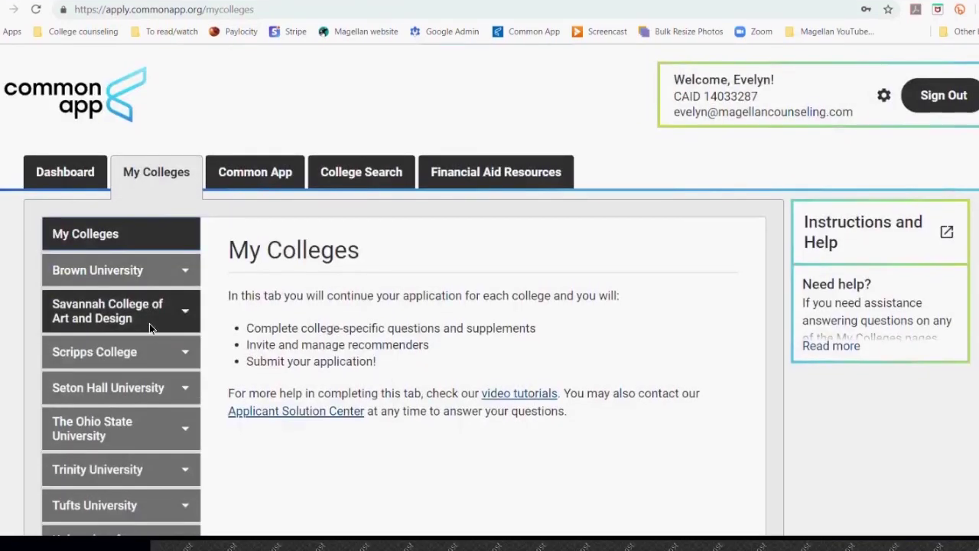
Look through the list of added colleges and view the college information for Scripps College
{"action": "scroll", "coordinate": [145, 337], "scroll_direction": "down", "scroll_amount": 1}
{"action": "scroll", "coordinate": [142, 338], "scroll_direction": "down", "scroll_amount": 3}
{"action": "scroll", "coordinate": [131, 232], "scroll_direction": "down", "scroll_amount": 2}
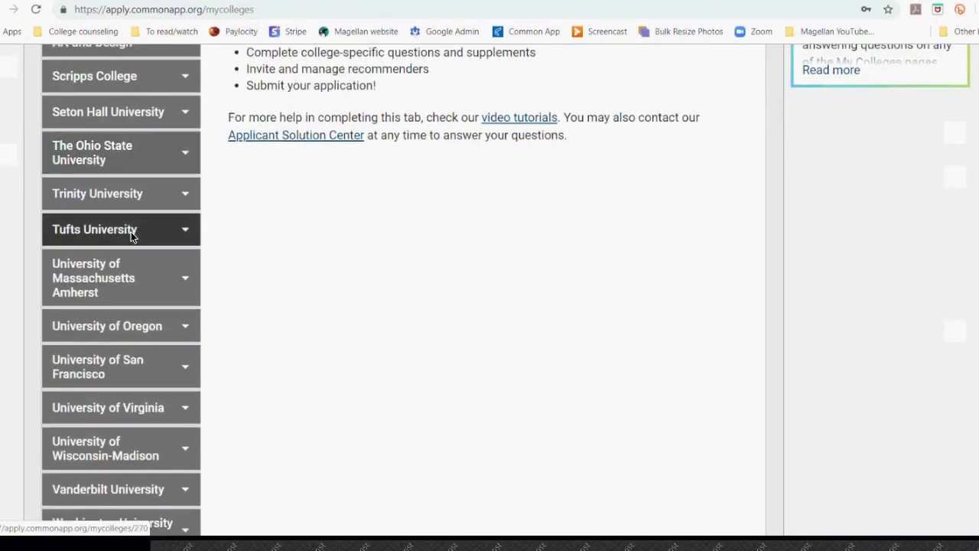
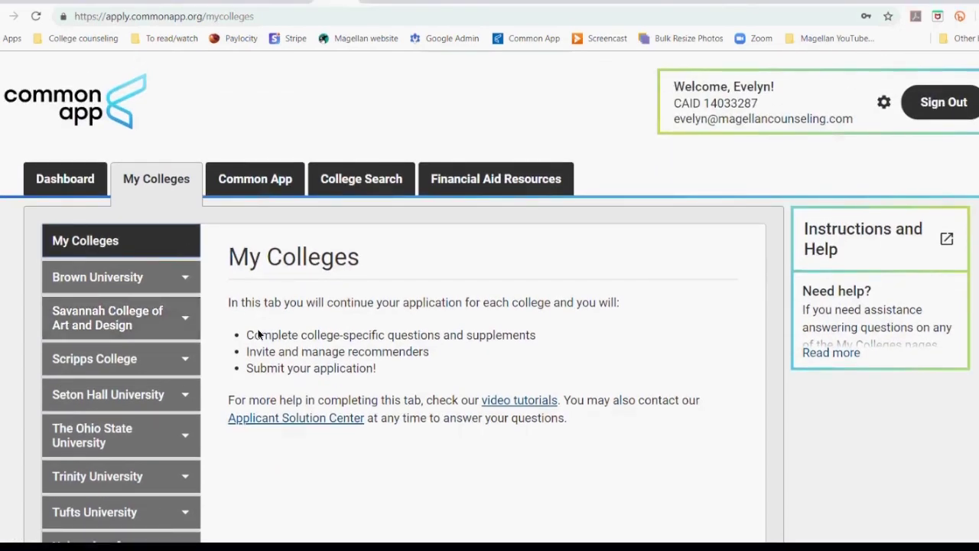
{"action": "scroll", "coordinate": [257, 334], "scroll_direction": "down", "scroll_amount": 1}
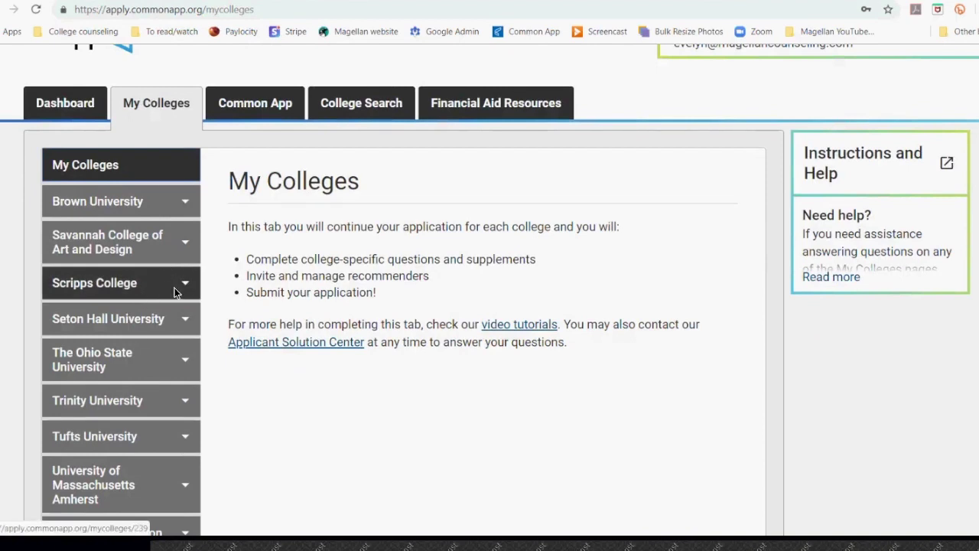
{"action": "left_click", "coordinate": [176, 284]}
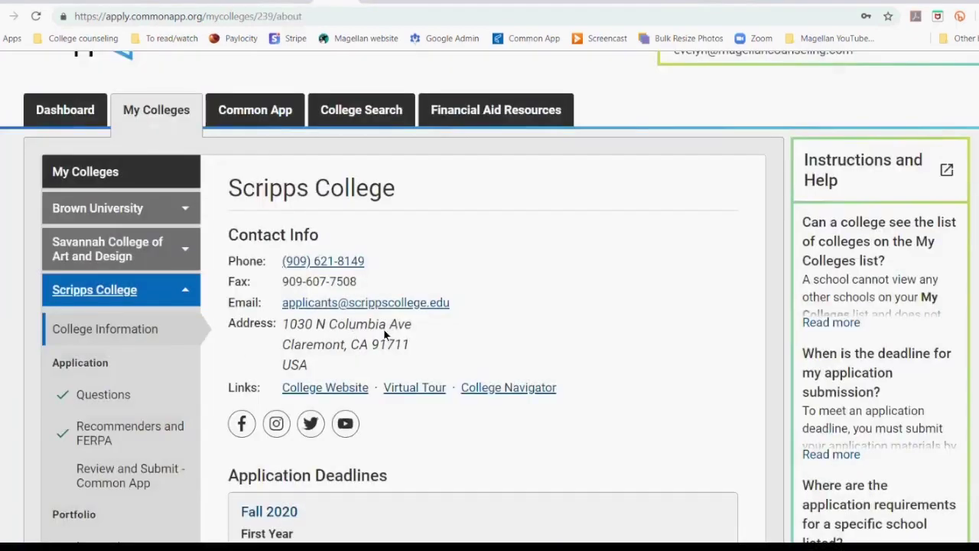
{"action": "scroll", "coordinate": [148, 303], "scroll_direction": "down", "scroll_amount": 1}
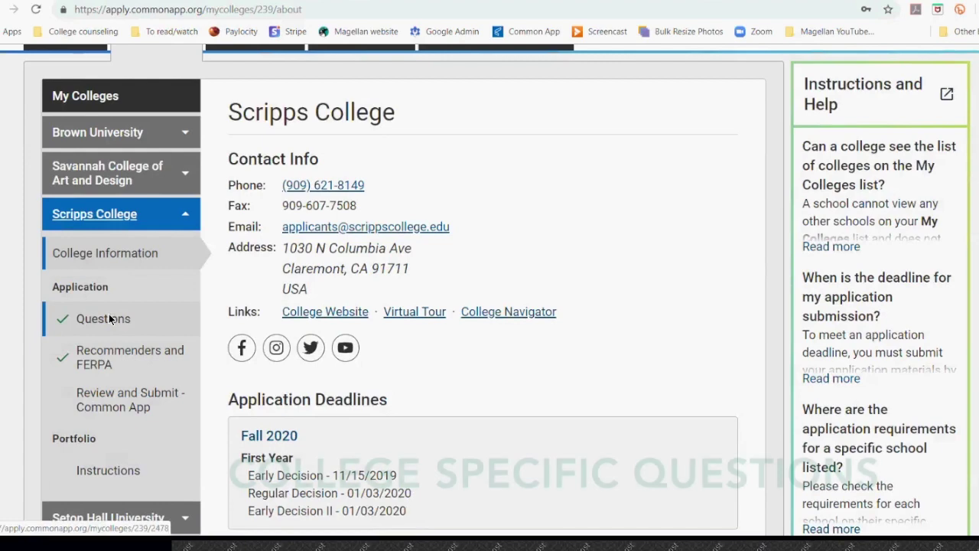
Expand University of Oregon in the college list and open its application Questions
{"action": "scroll", "coordinate": [245, 411], "scroll_direction": "down", "scroll_amount": 5}
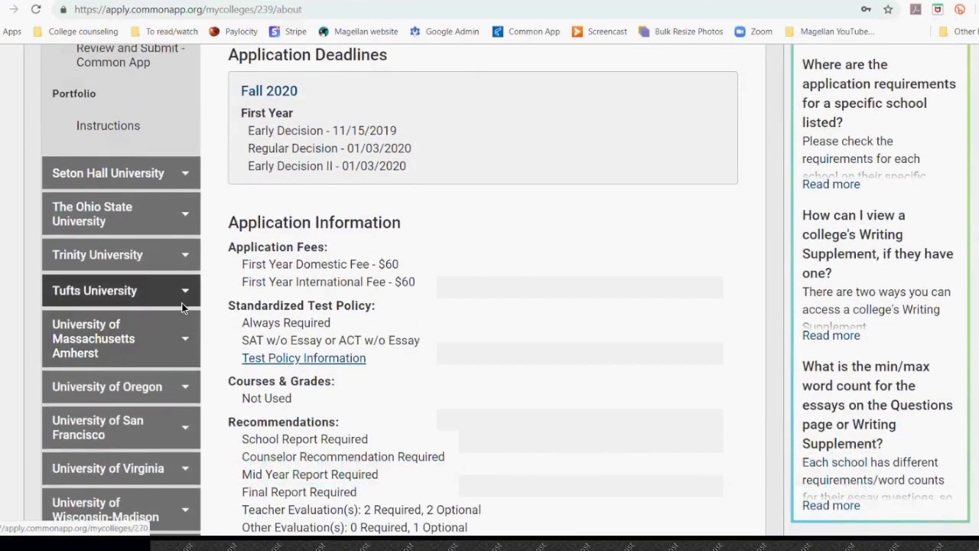
{"action": "scroll", "coordinate": [195, 354], "scroll_direction": "down", "scroll_amount": 1}
{"action": "scroll", "coordinate": [196, 354], "scroll_direction": "down", "scroll_amount": 1}
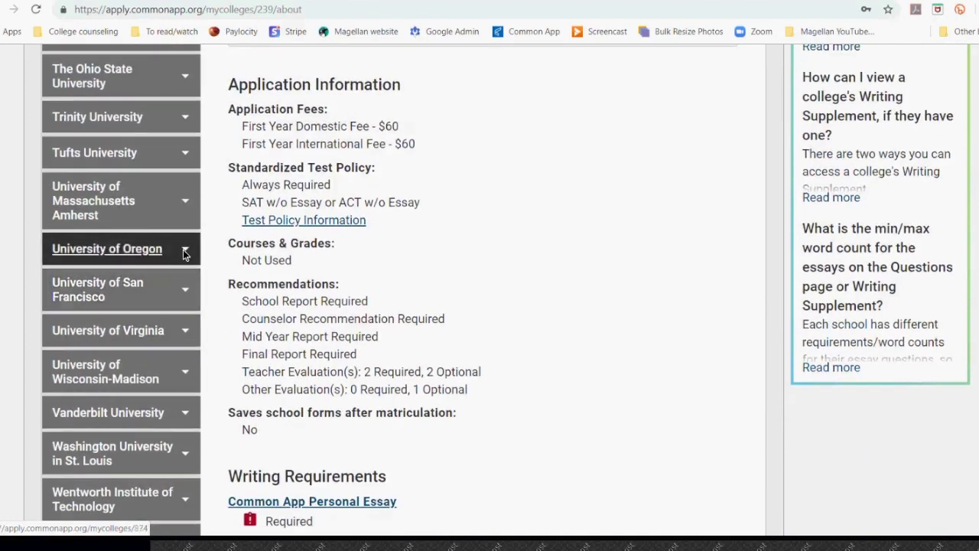
{"action": "left_click", "coordinate": [183, 250]}
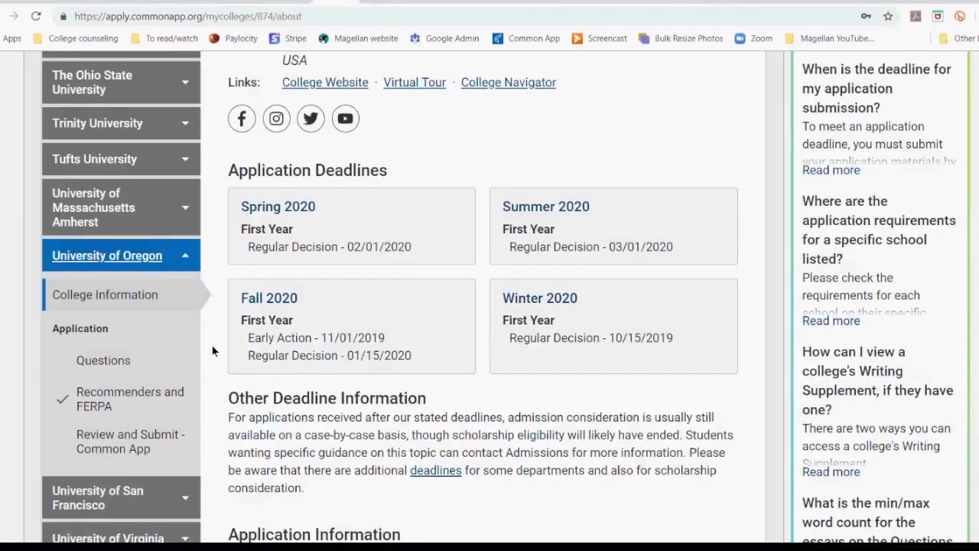
{"action": "scroll", "coordinate": [190, 344], "scroll_direction": "down", "scroll_amount": 1}
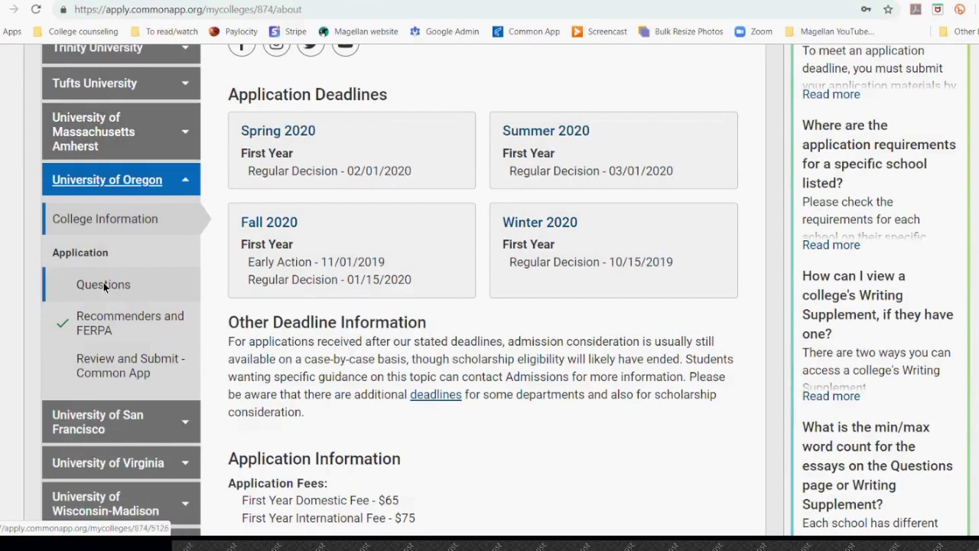
{"action": "left_click", "coordinate": [126, 287]}
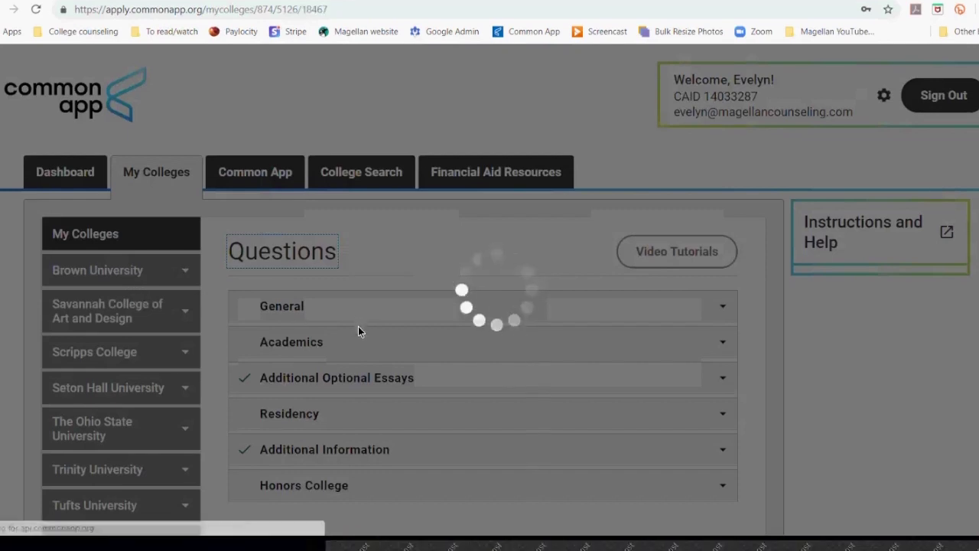
Set the University of Oregon entry term to Fall 2020 and the preferred admission plan to Early Action
{"action": "scroll", "coordinate": [357, 337], "scroll_direction": "down", "scroll_amount": 2}
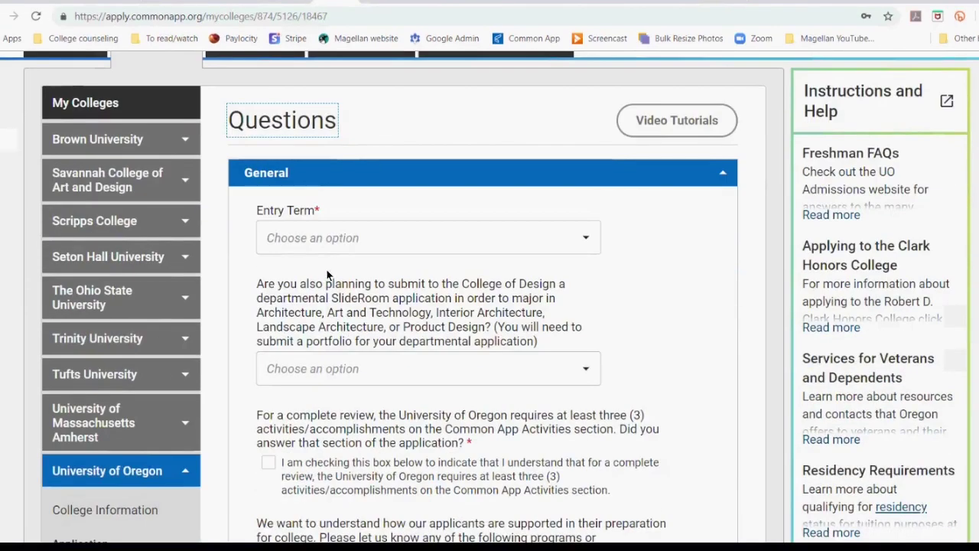
{"action": "left_click", "coordinate": [360, 244]}
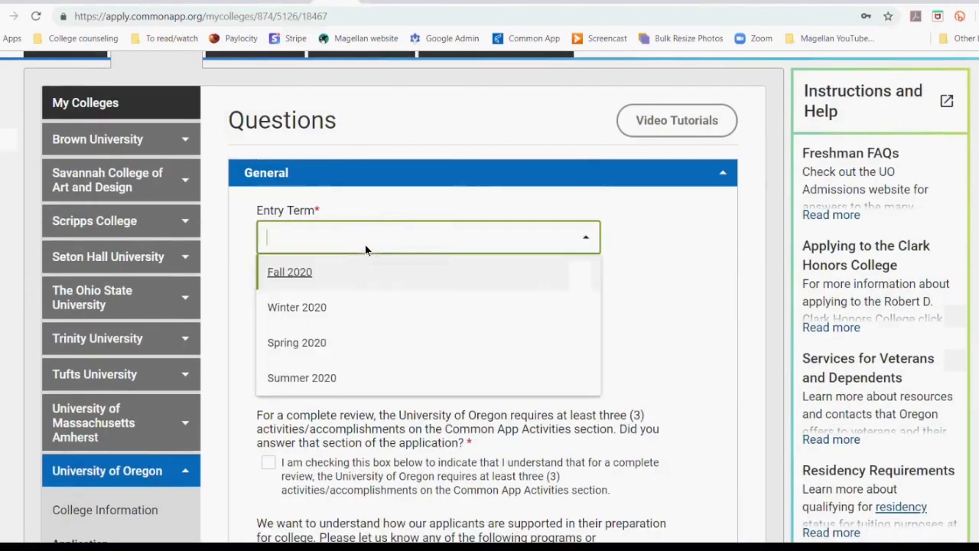
{"action": "left_click", "coordinate": [300, 272]}
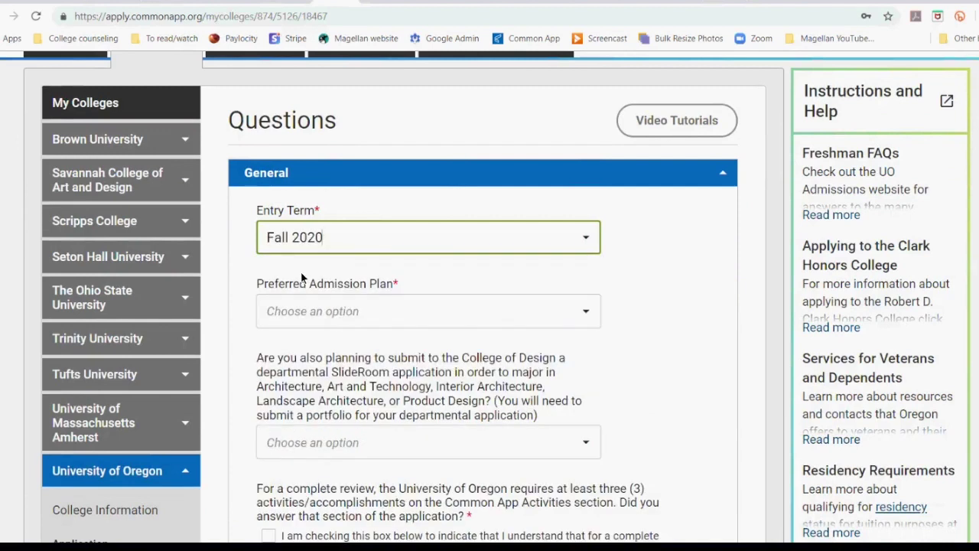
{"action": "left_click", "coordinate": [356, 305]}
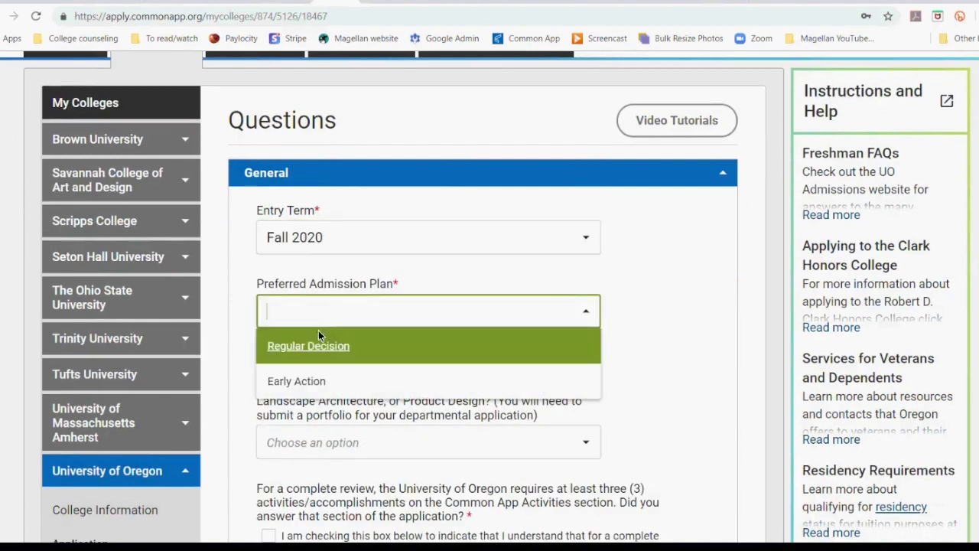
{"action": "left_click", "coordinate": [315, 380]}
Answer Yes to submitting a College of Design SlideRoom application, and acknowledge the three-activities requirement
{"action": "scroll", "coordinate": [343, 376], "scroll_direction": "down", "scroll_amount": 3}
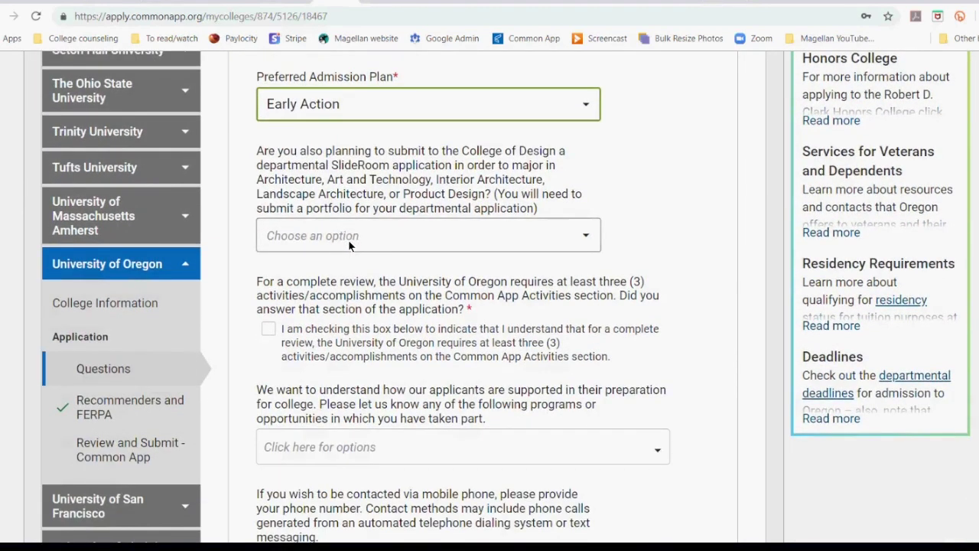
{"action": "left_click", "coordinate": [348, 237]}
{"action": "left_click", "coordinate": [295, 269]}
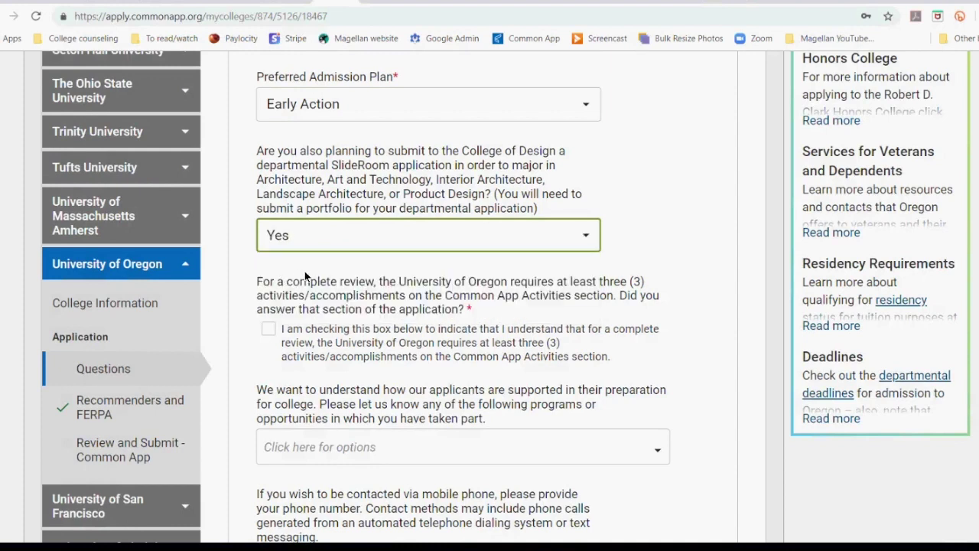
{"action": "left_click", "coordinate": [269, 330]}
Look through the options for college preparation programs without choosing one
{"action": "scroll", "coordinate": [383, 361], "scroll_direction": "down", "scroll_amount": 3}
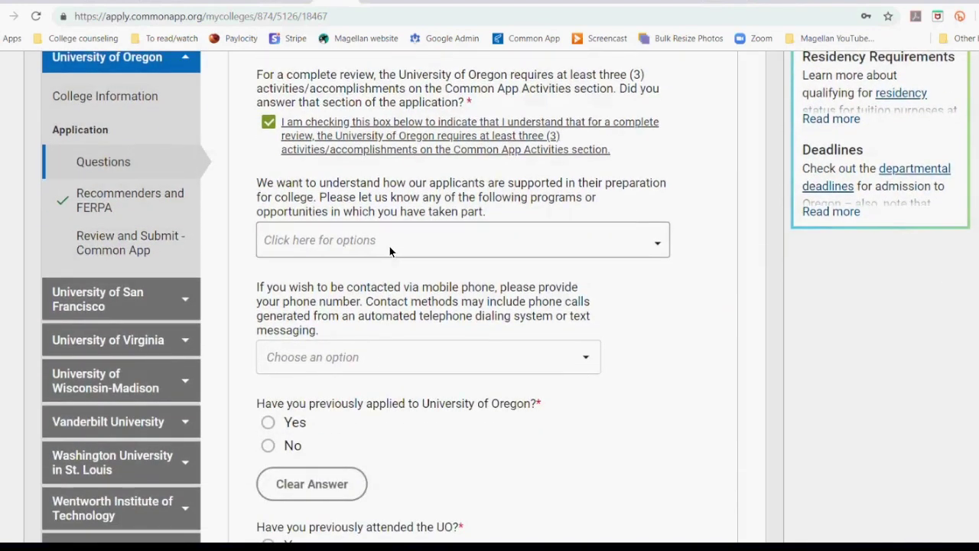
{"action": "left_click", "coordinate": [389, 247]}
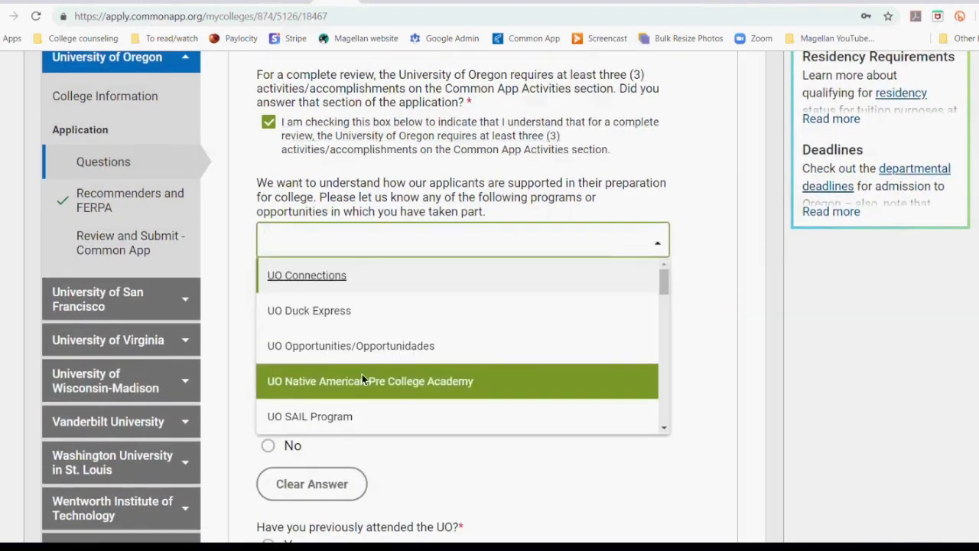
{"action": "scroll", "coordinate": [362, 306], "scroll_direction": "down", "scroll_amount": 3}
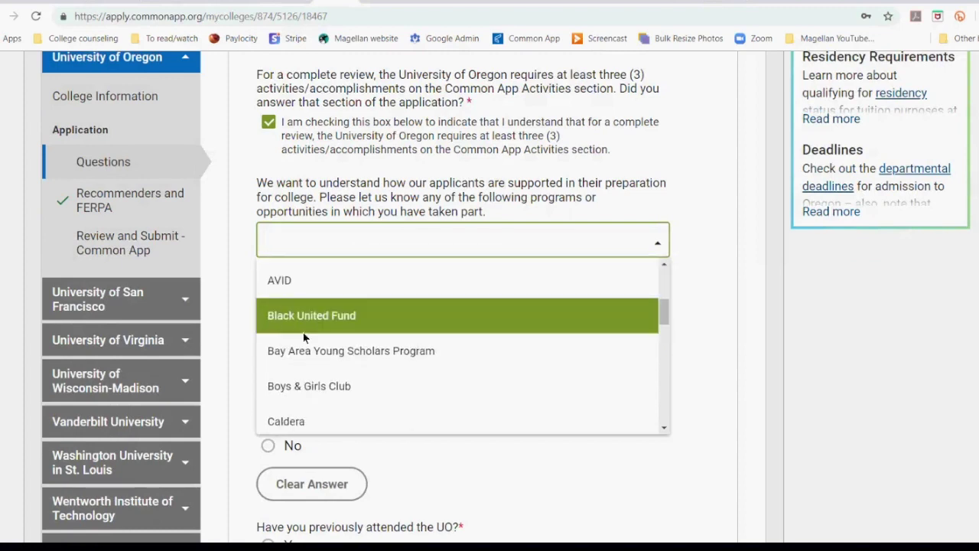
{"action": "scroll", "coordinate": [309, 306], "scroll_direction": "down", "scroll_amount": 1}
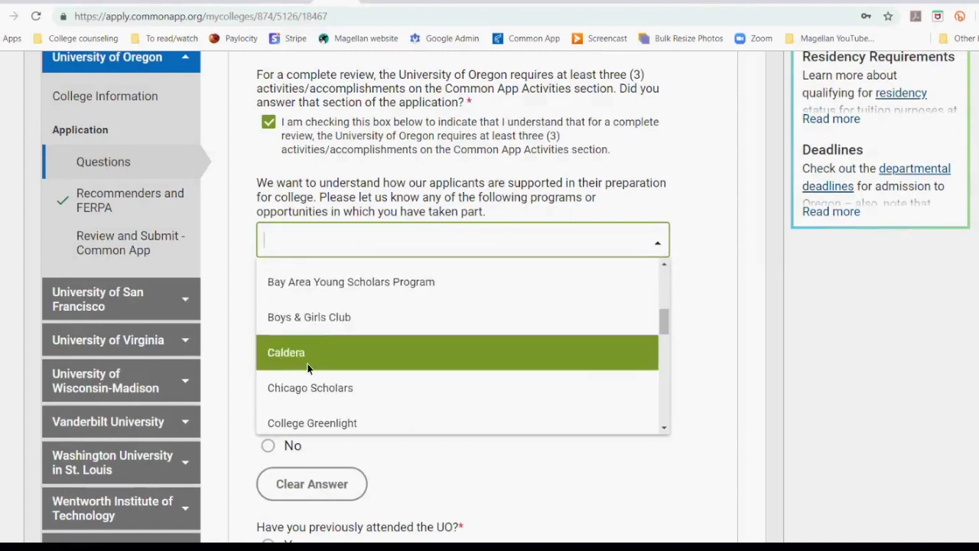
{"action": "left_click", "coordinate": [702, 366]}
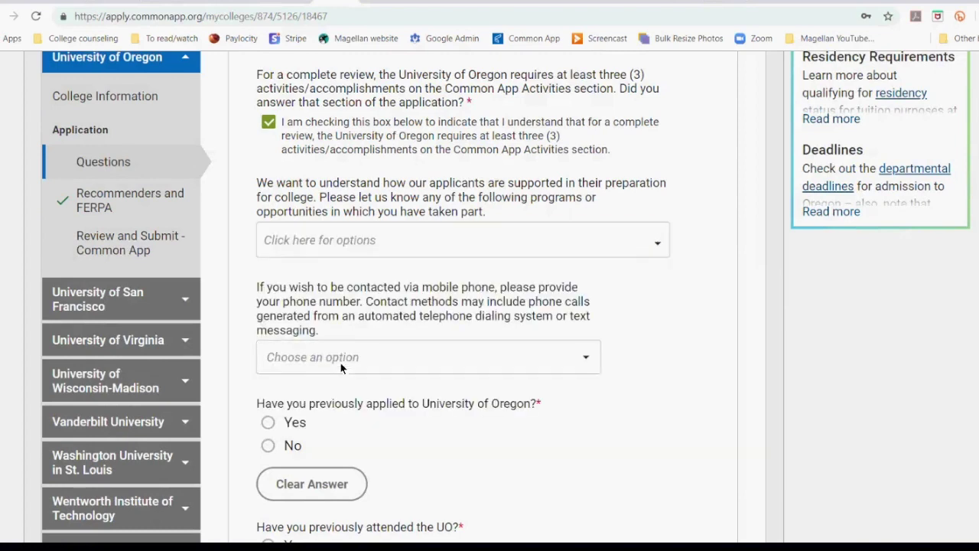
View the consent option for being contacted by mobile phone and leave the question unanswered
{"action": "scroll", "coordinate": [338, 368], "scroll_direction": "down", "scroll_amount": 1}
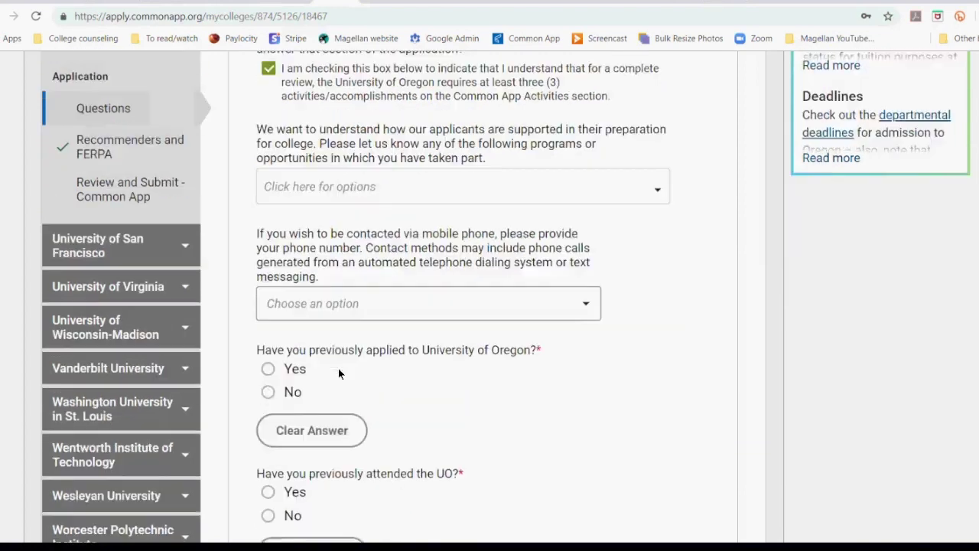
{"action": "left_click", "coordinate": [587, 296]}
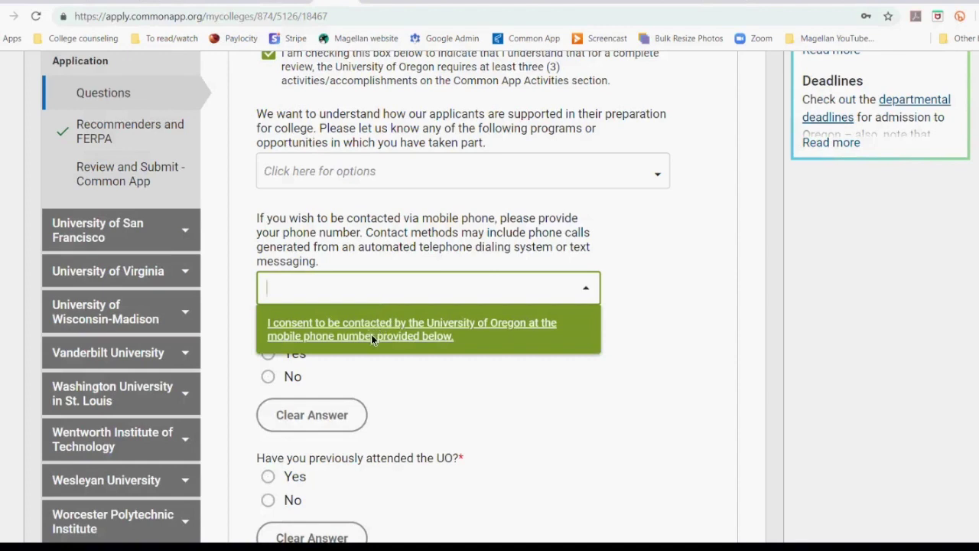
{"action": "left_click", "coordinate": [579, 294]}
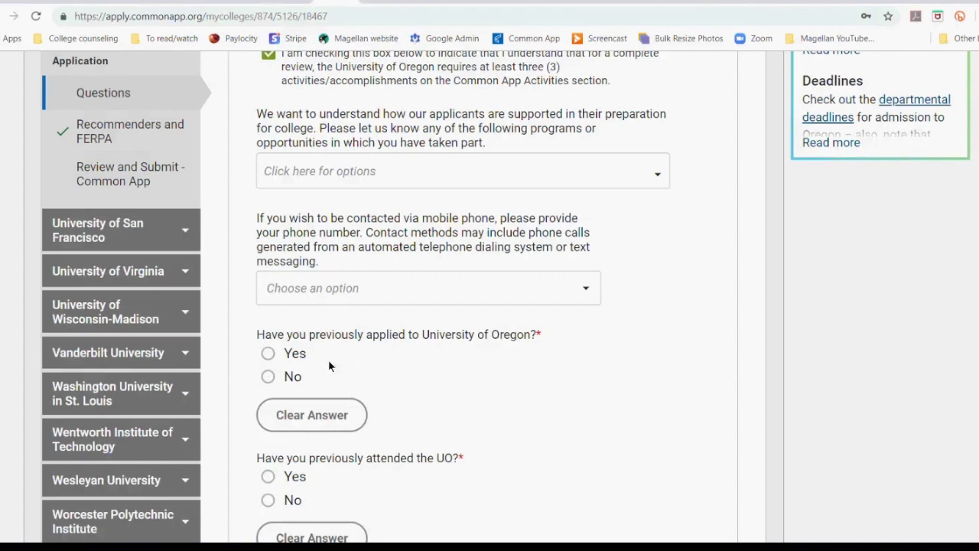
Answer No to having previously applied to University of Oregon and to having attended the UO, and continue to Academics
{"action": "scroll", "coordinate": [329, 366], "scroll_direction": "down", "scroll_amount": 2}
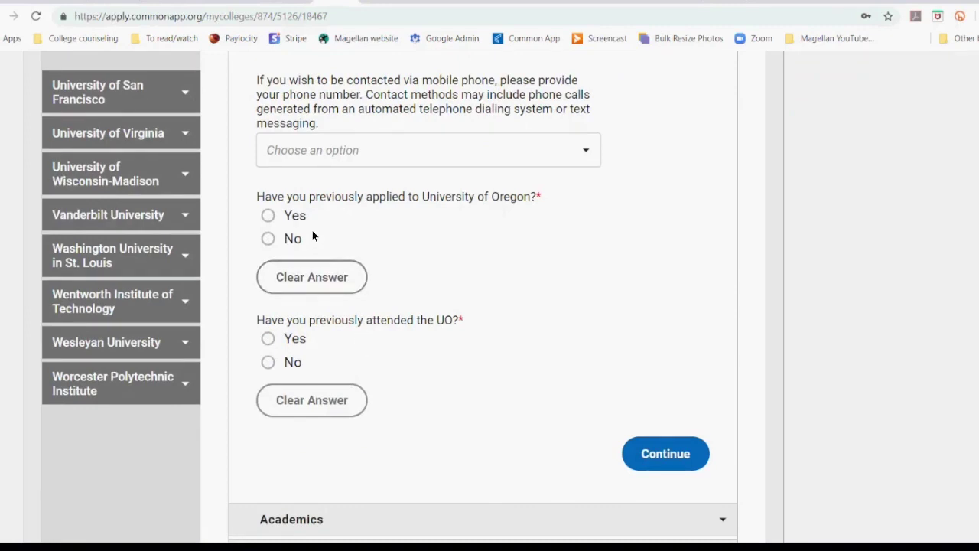
{"action": "left_click", "coordinate": [269, 239]}
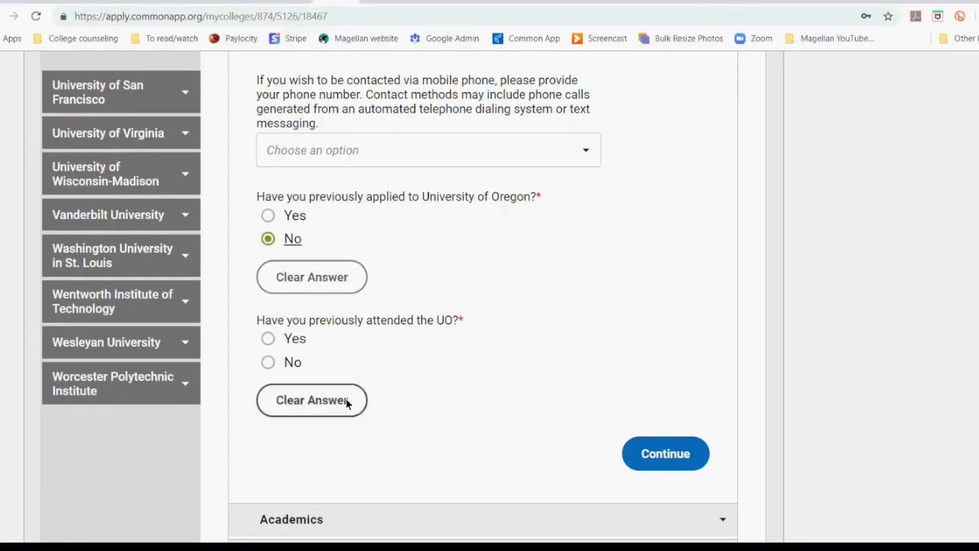
{"action": "left_click", "coordinate": [267, 363]}
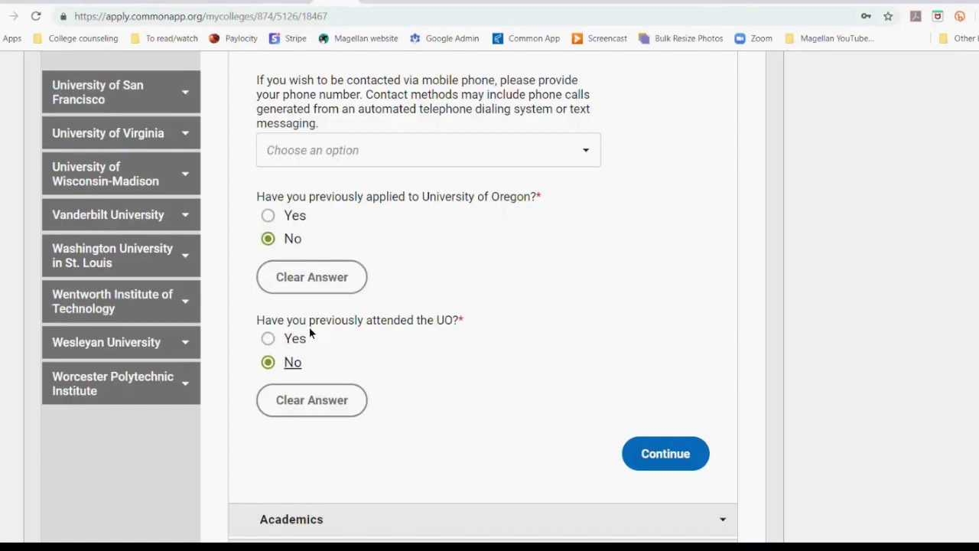
{"action": "left_click", "coordinate": [662, 451]}
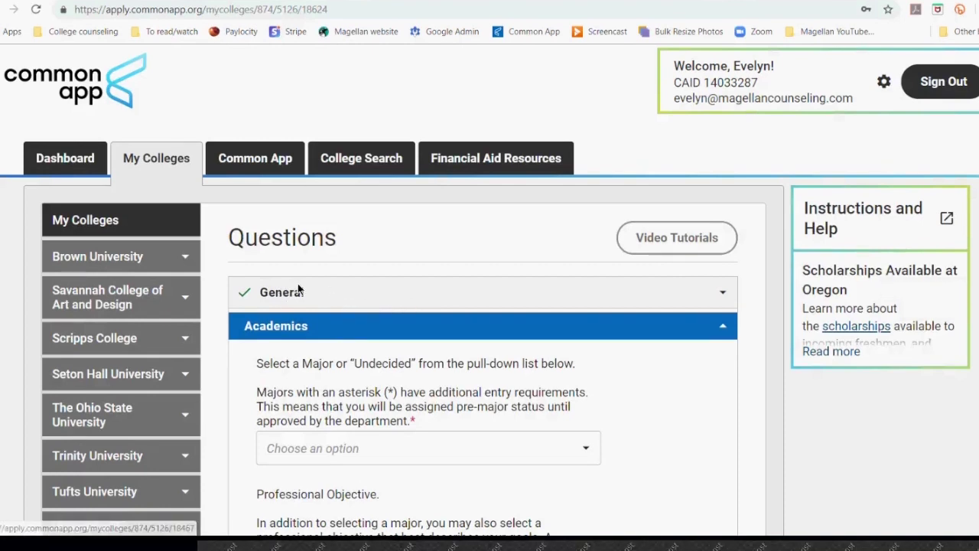
Choose Business Administration* as the major in the University of Oregon Academics questions
{"action": "scroll", "coordinate": [299, 306], "scroll_direction": "down", "scroll_amount": 2}
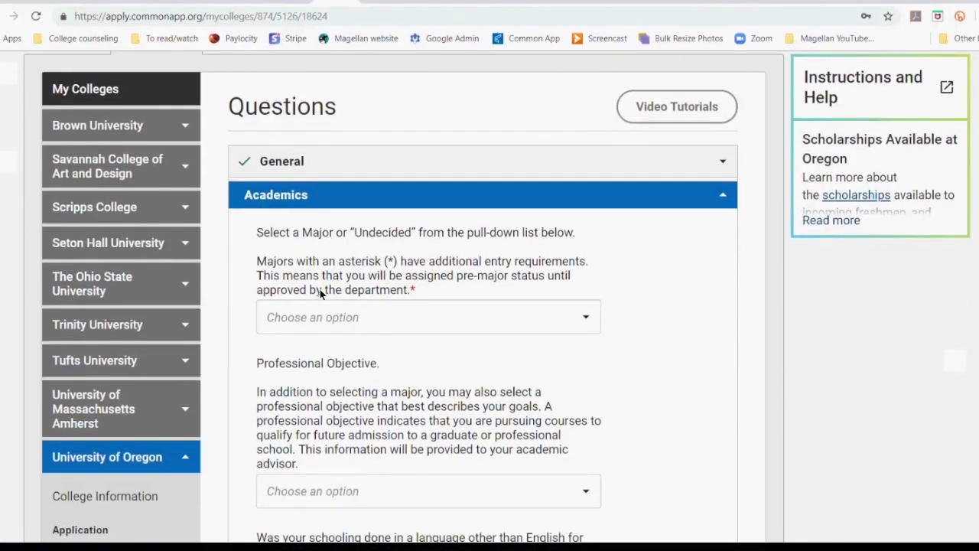
{"action": "left_click", "coordinate": [582, 318]}
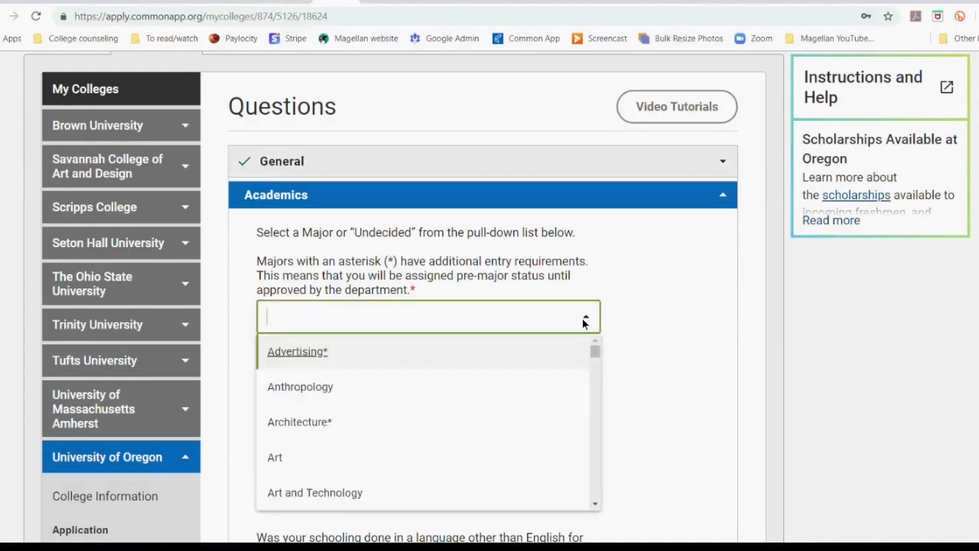
{"action": "scroll", "coordinate": [391, 415], "scroll_direction": "down", "scroll_amount": 2}
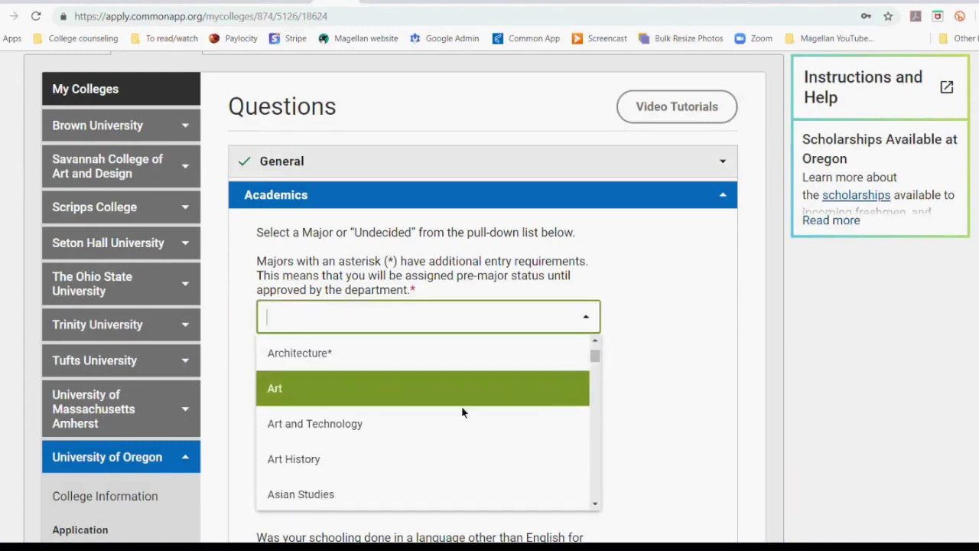
{"action": "mouse_move", "coordinate": [596, 357]}
{"action": "left_mouse_down"}
{"action": "mouse_move", "coordinate": [603, 387]}
{"action": "mouse_move", "coordinate": [600, 374]}
{"action": "left_mouse_up"}
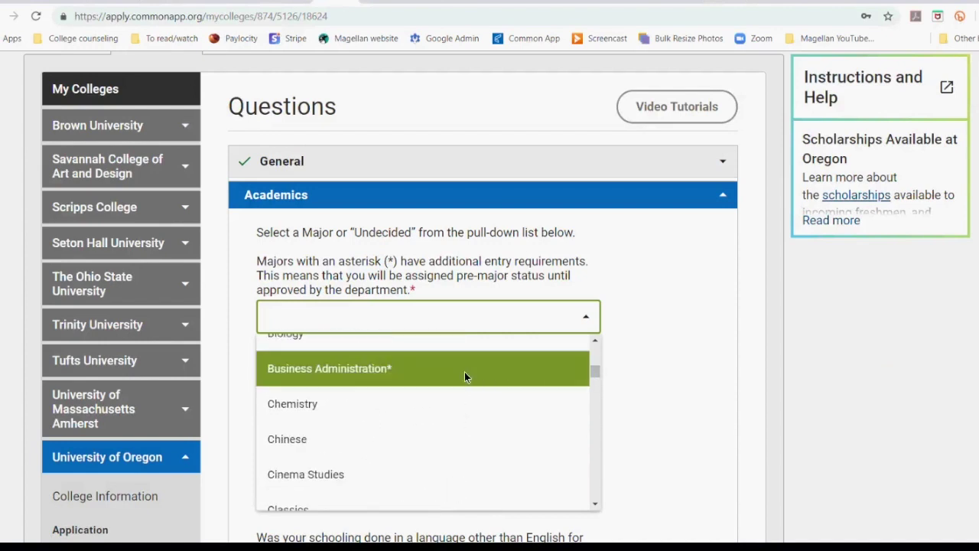
{"action": "left_click", "coordinate": [382, 368]}
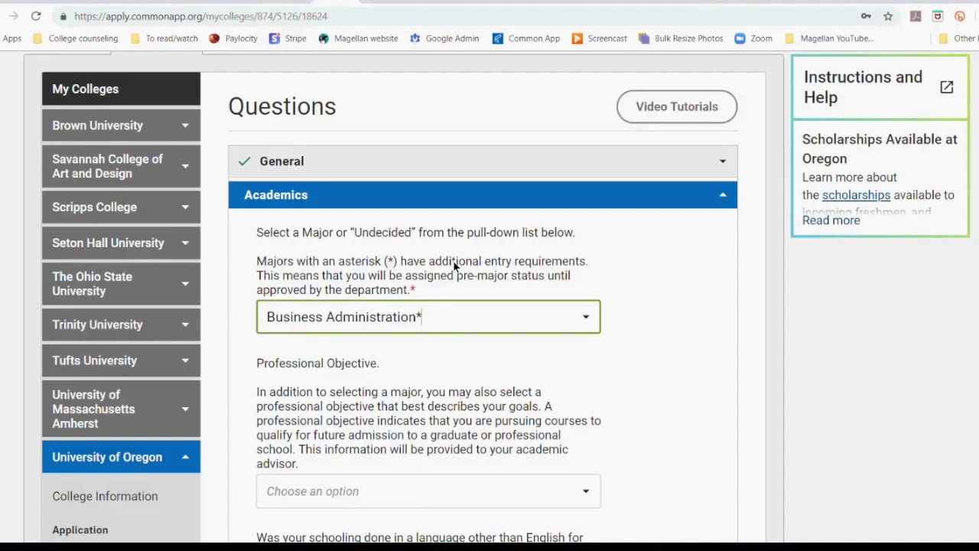
Select Law as the professional objective
{"action": "scroll", "coordinate": [647, 301], "scroll_direction": "down", "scroll_amount": 1}
{"action": "scroll", "coordinate": [646, 296], "scroll_direction": "down", "scroll_amount": 1}
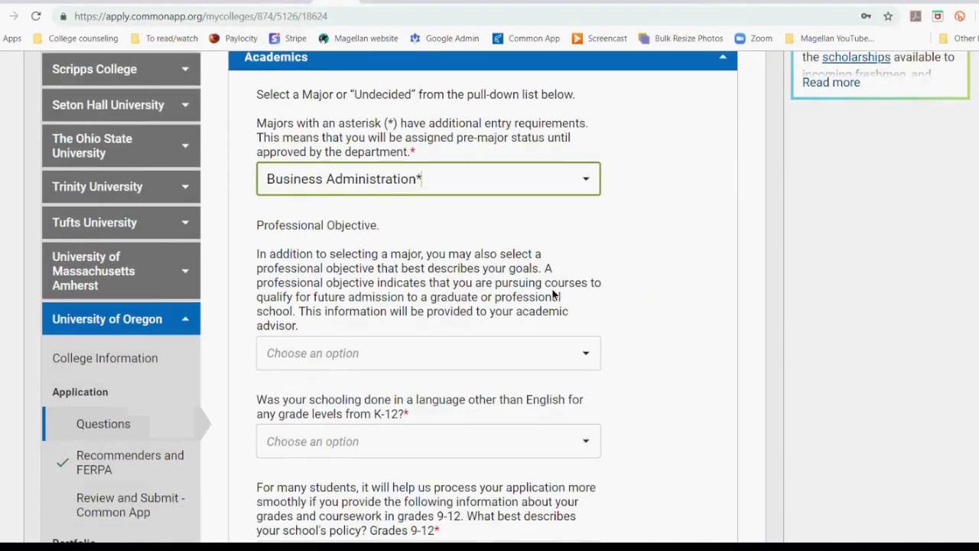
{"action": "scroll", "coordinate": [452, 310], "scroll_direction": "down", "scroll_amount": 3}
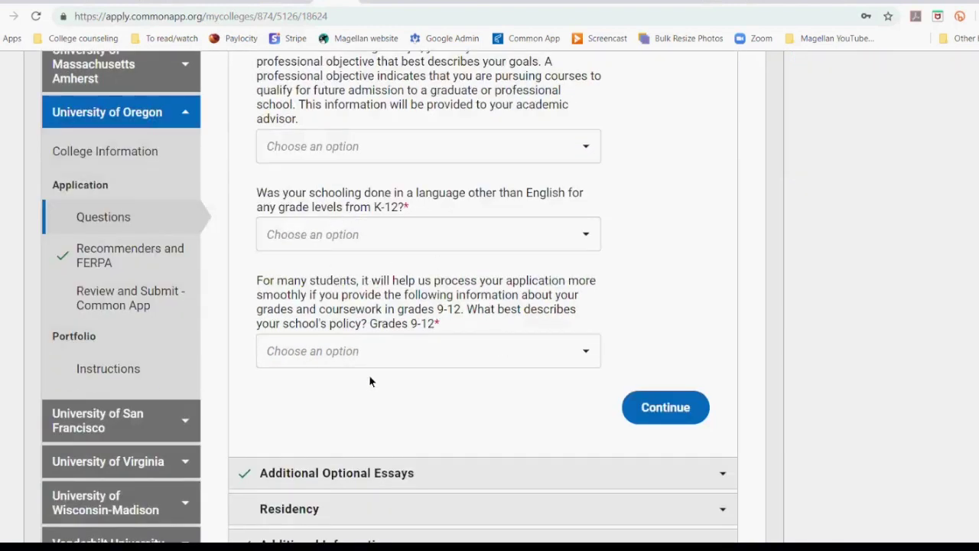
{"action": "scroll", "coordinate": [395, 378], "scroll_direction": "down", "scroll_amount": 3}
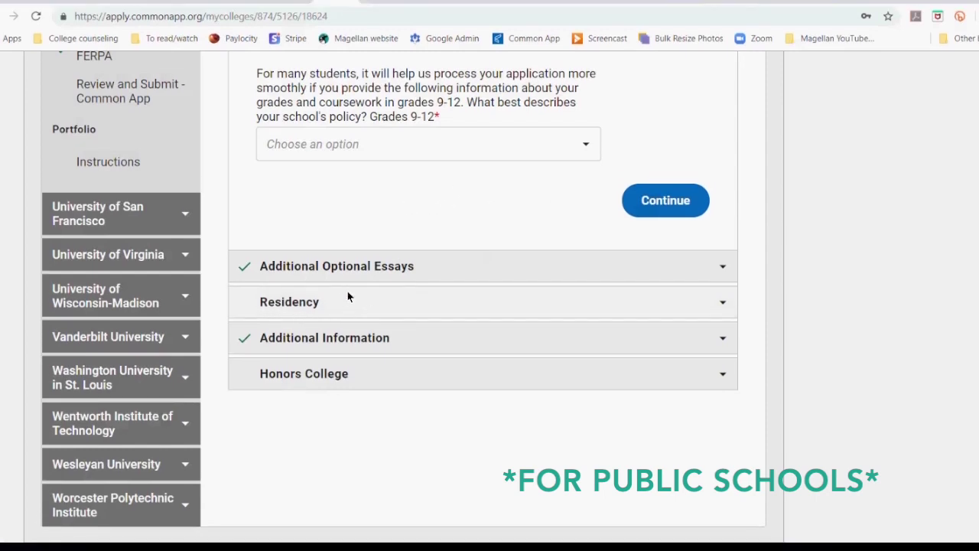
{"action": "scroll", "coordinate": [326, 218], "scroll_direction": "up", "scroll_amount": 3}
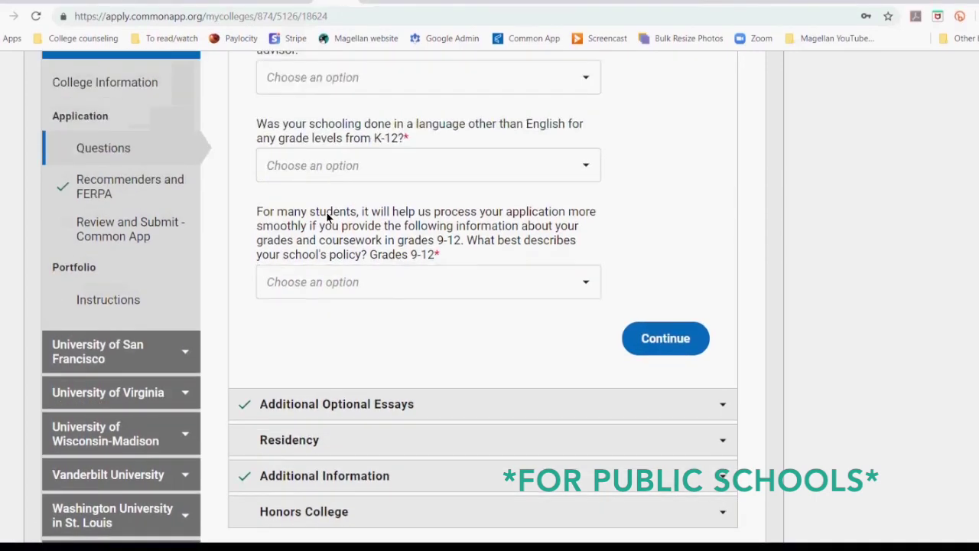
{"action": "scroll", "coordinate": [334, 183], "scroll_direction": "up", "scroll_amount": 1}
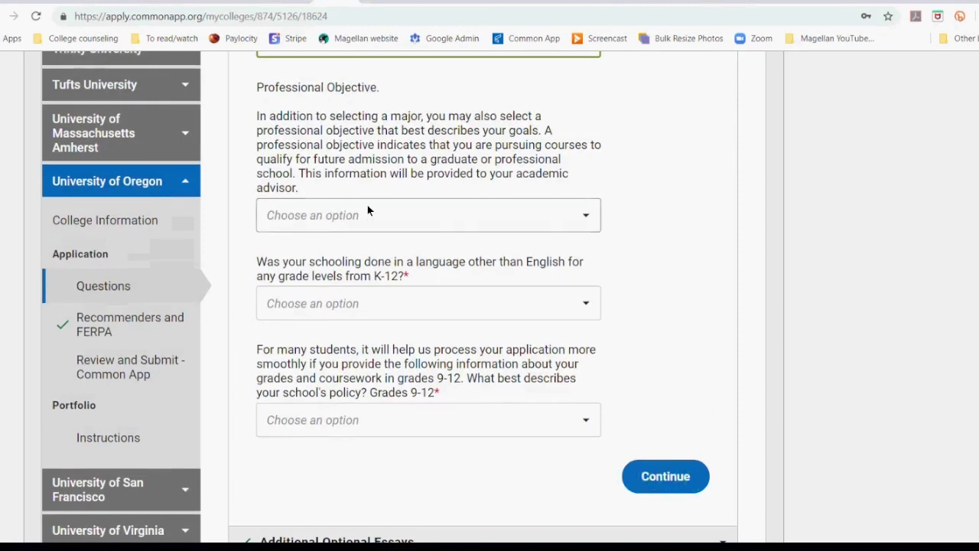
{"action": "left_click", "coordinate": [350, 217]}
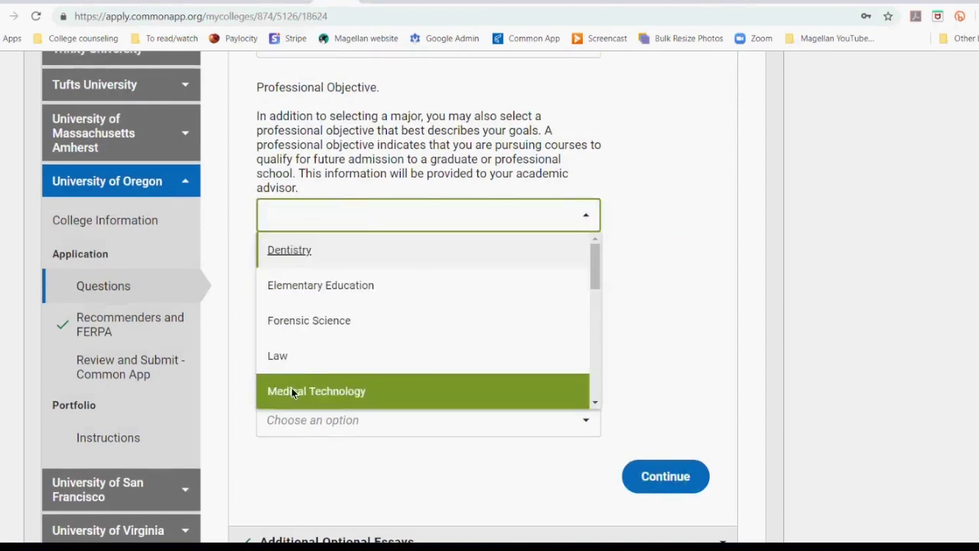
{"action": "left_click", "coordinate": [293, 357]}
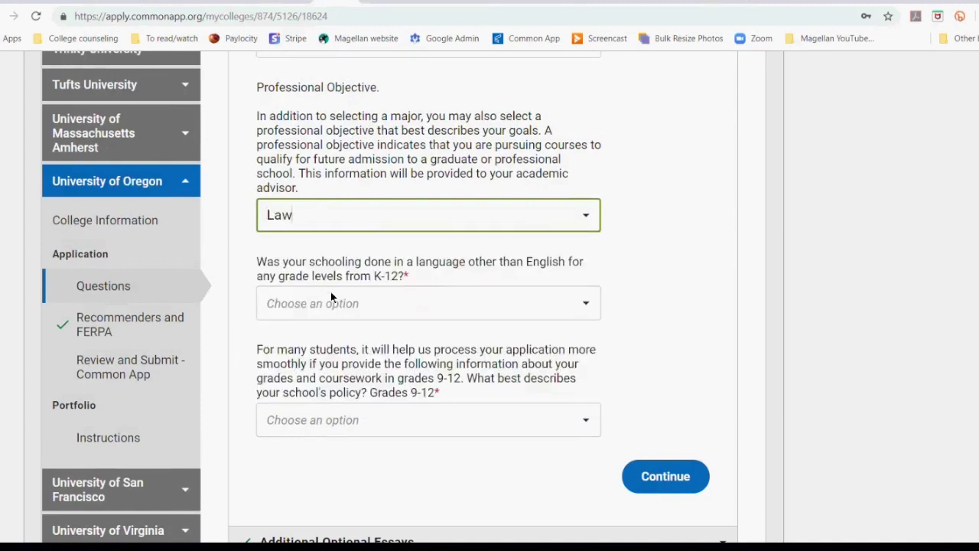
Answer No to schooling in a language other than English, and indicate a U.S.-system school with courses and grades filled out below
{"action": "left_click", "coordinate": [333, 304]}
{"action": "left_click", "coordinate": [283, 376]}
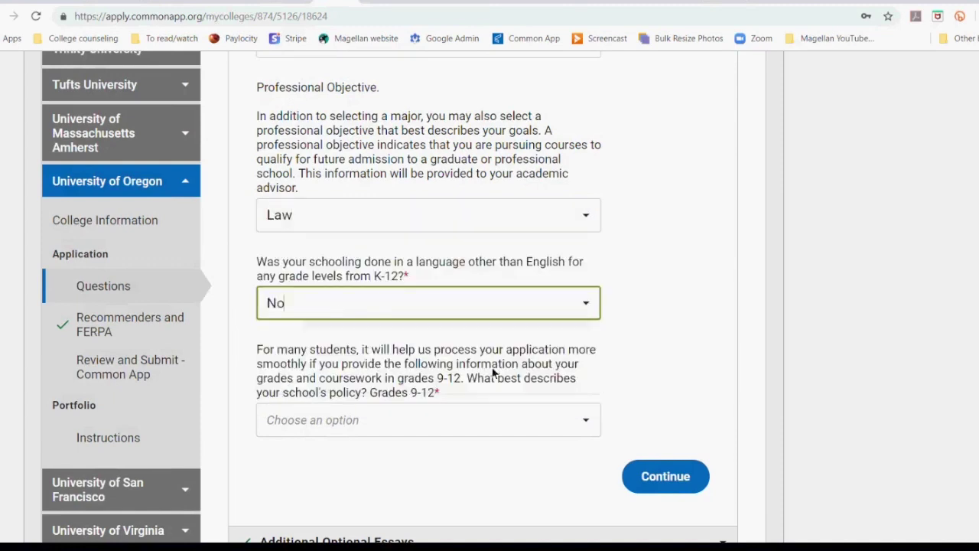
{"action": "scroll", "coordinate": [527, 369], "scroll_direction": "down", "scroll_amount": 2}
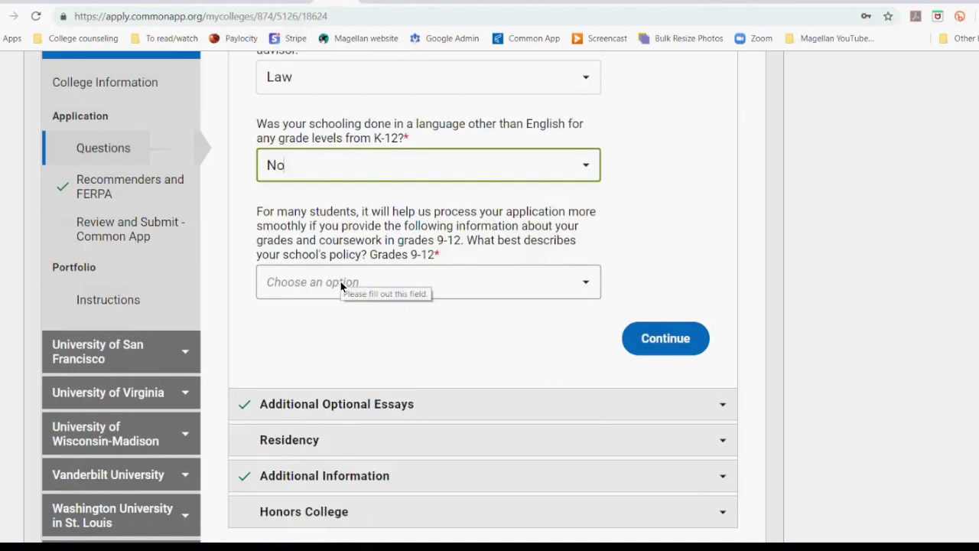
{"action": "left_click", "coordinate": [341, 282]}
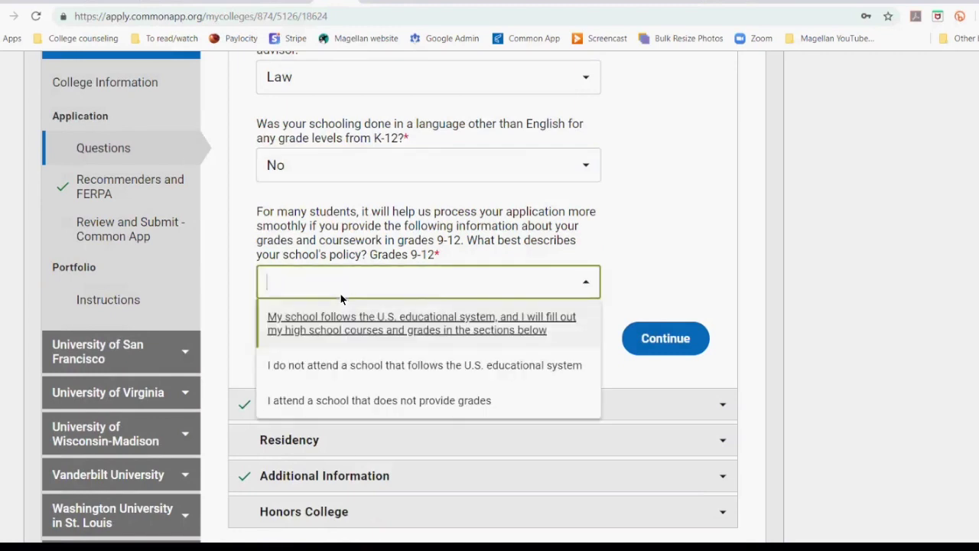
{"action": "left_click", "coordinate": [337, 323]}
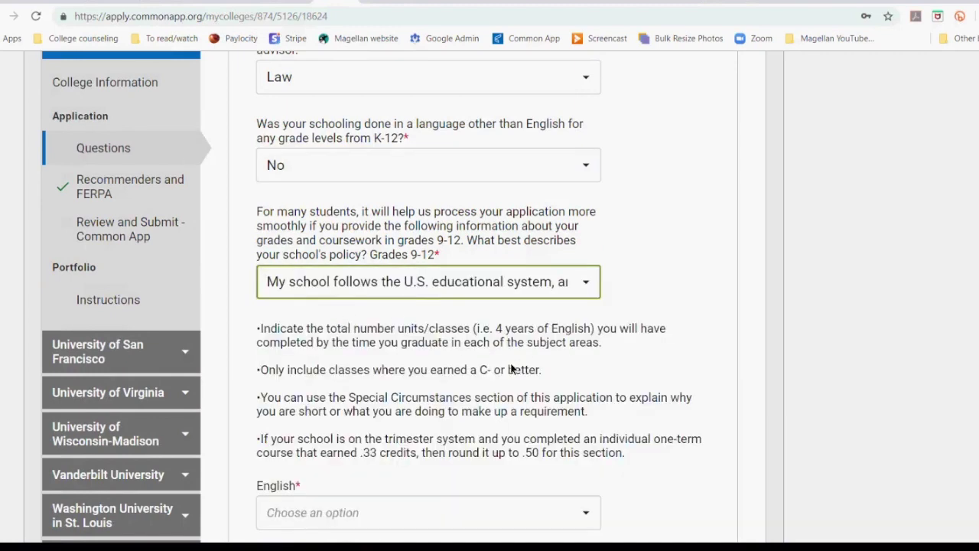
Set the number of English units completed by graduation to 4
{"action": "scroll", "coordinate": [545, 363], "scroll_direction": "down", "scroll_amount": 3}
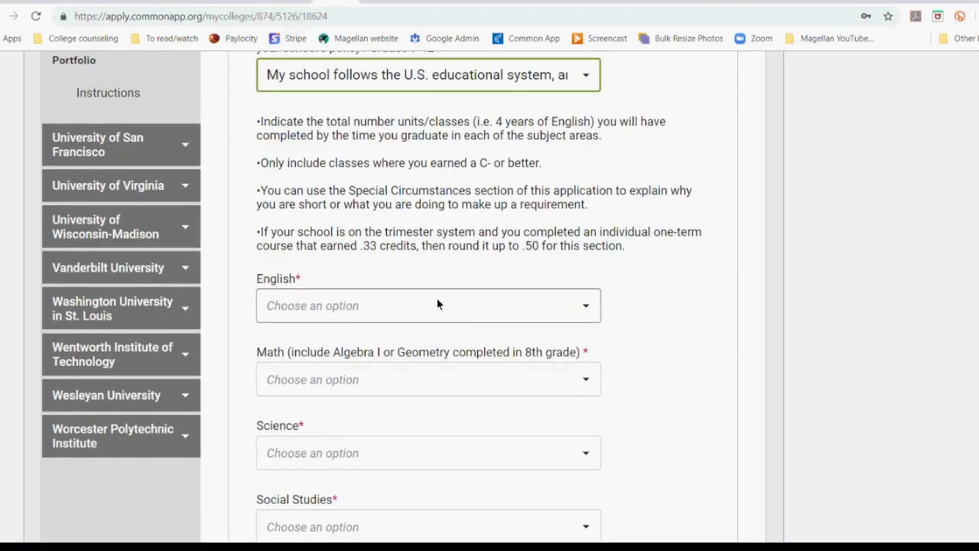
{"action": "left_click", "coordinate": [314, 308]}
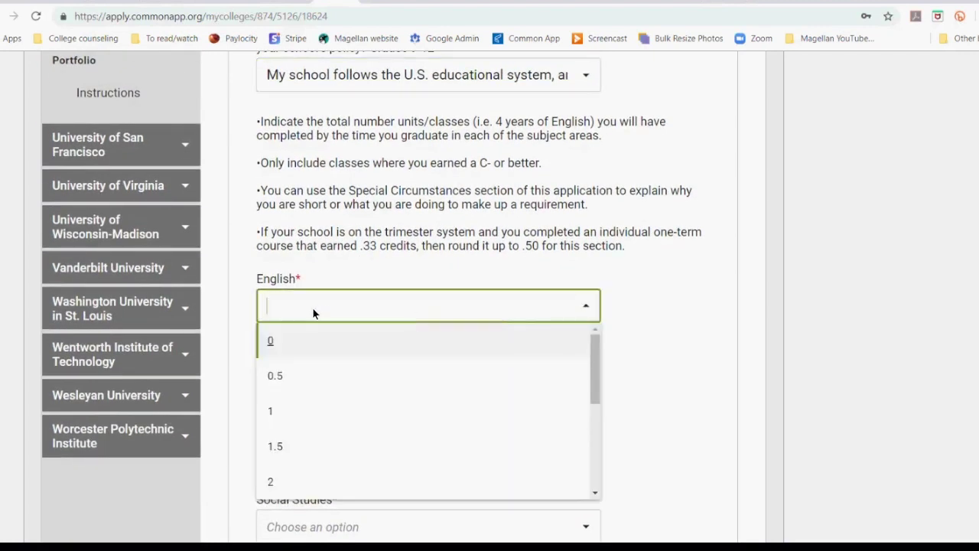
{"action": "scroll", "coordinate": [285, 386], "scroll_direction": "down", "scroll_amount": 3}
{"action": "left_click", "coordinate": [284, 411]}
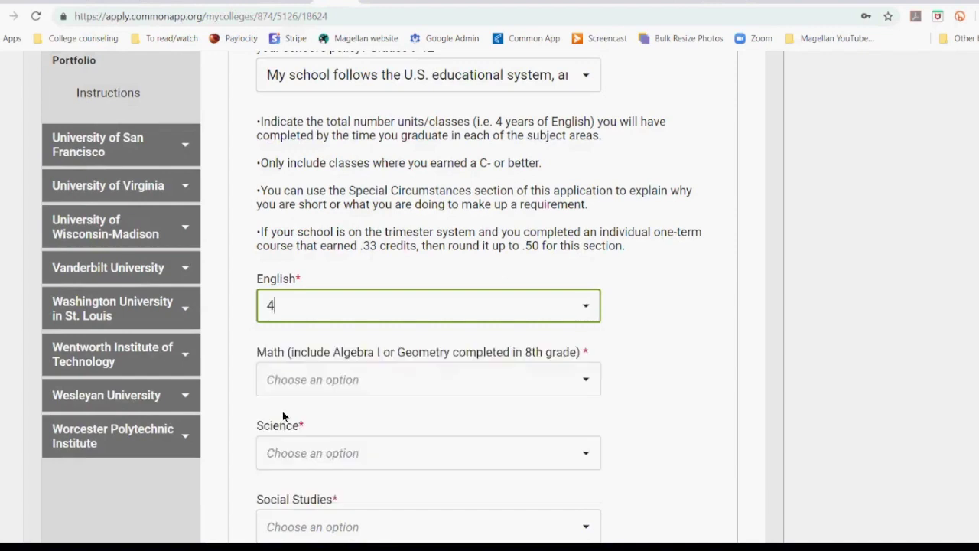
Leave the remaining subject and senior-year unit questions unanswered and continue to Additional Optional Essays
{"action": "scroll", "coordinate": [644, 357], "scroll_direction": "down", "scroll_amount": 9}
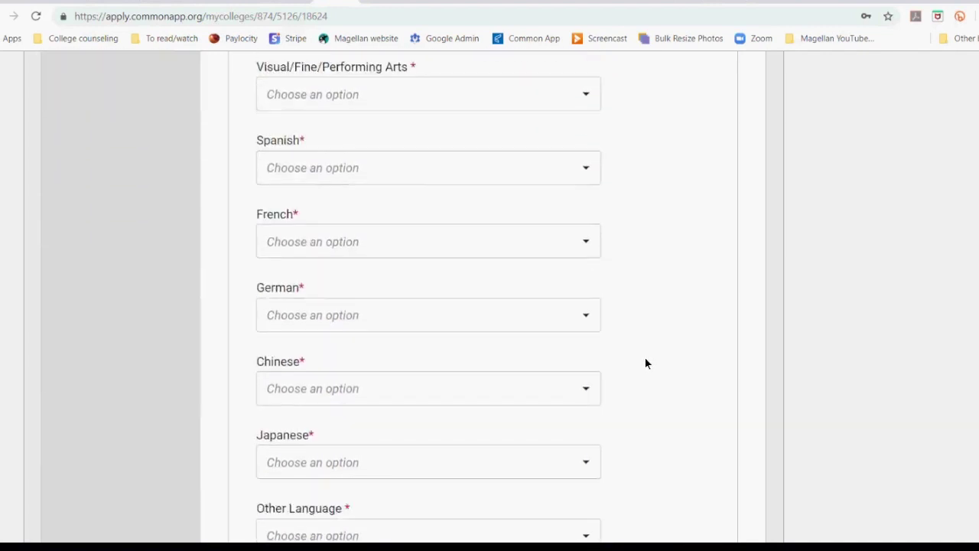
{"action": "scroll", "coordinate": [600, 353], "scroll_direction": "down", "scroll_amount": 2}
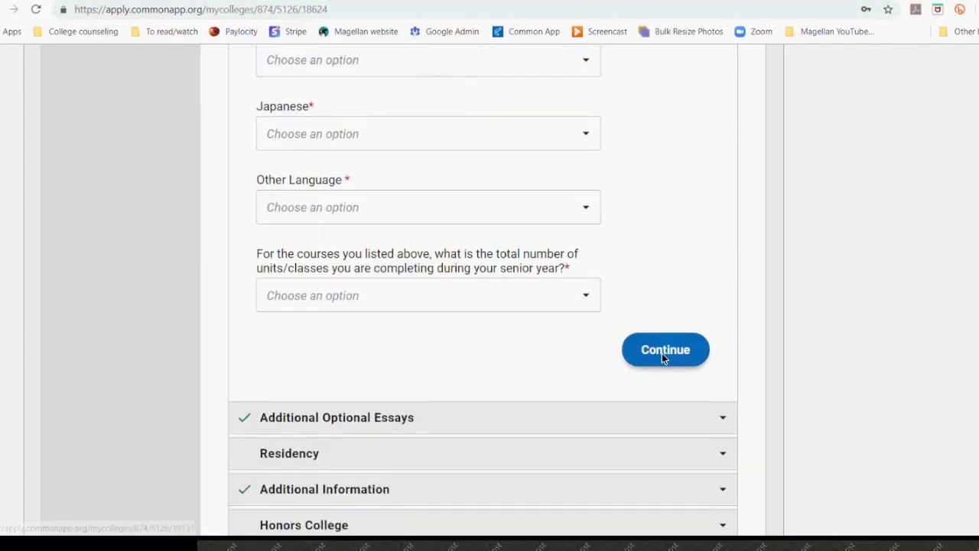
{"action": "left_click", "coordinate": [662, 358]}
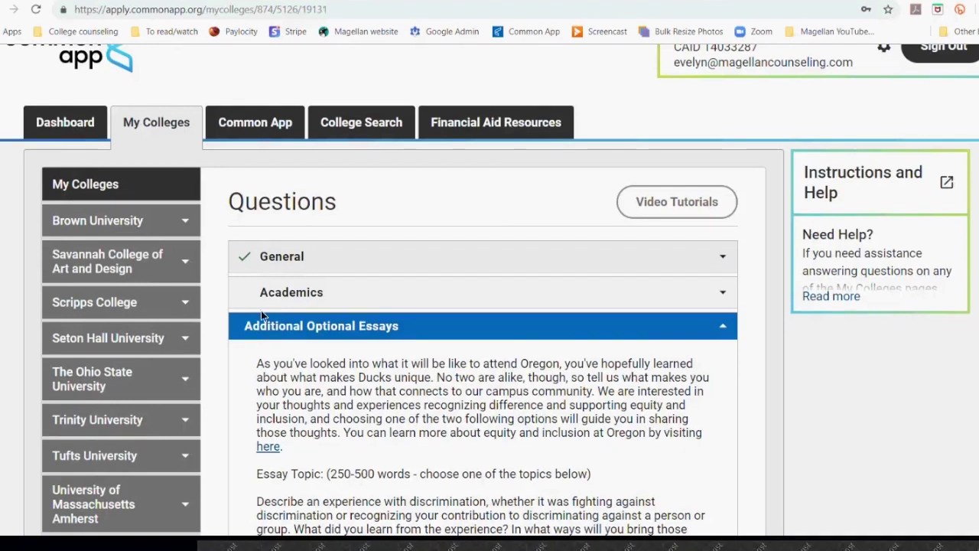
Examine the two optional essay topics on discrimination and diversity, and the Special Circumstances prompt, without writing a response
{"action": "scroll", "coordinate": [349, 367], "scroll_direction": "down", "scroll_amount": 3}
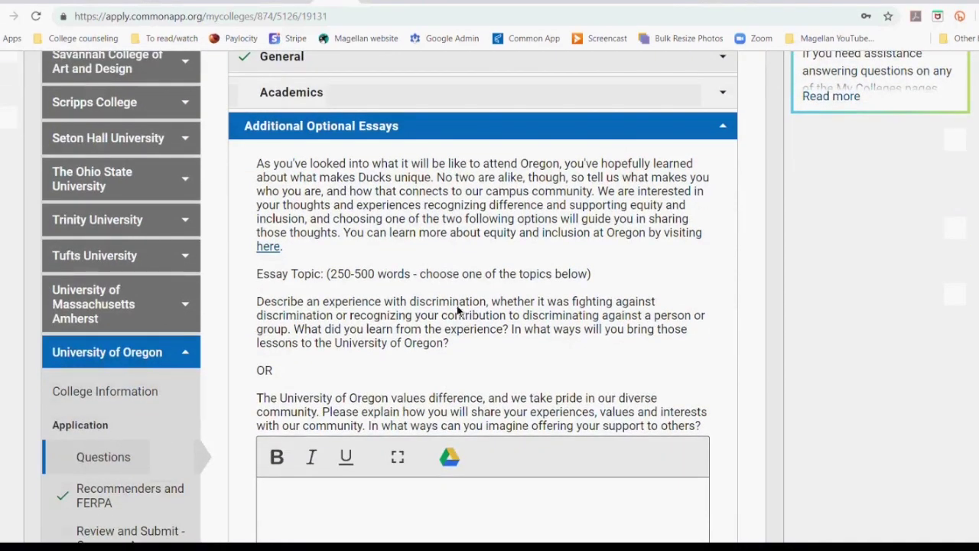
{"action": "scroll", "coordinate": [462, 312], "scroll_direction": "down", "scroll_amount": 2}
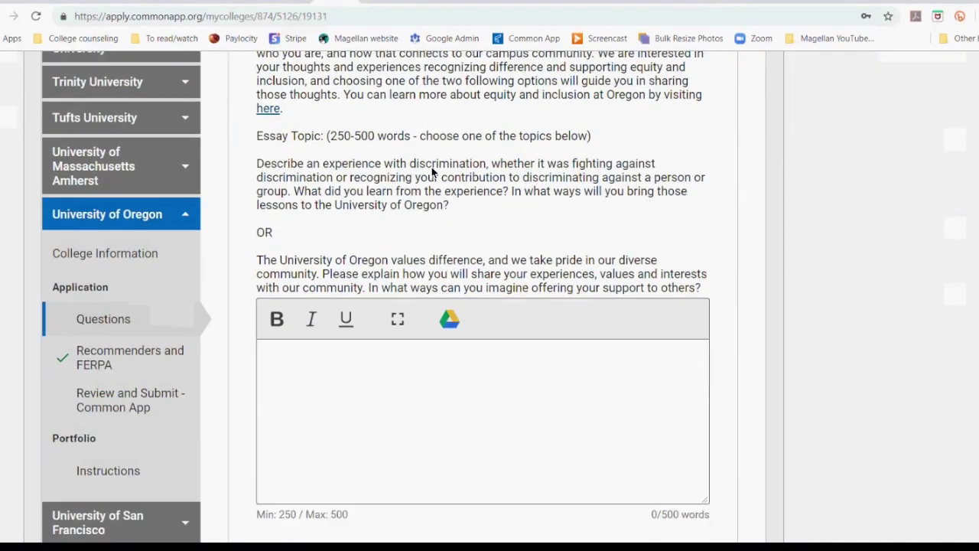
{"action": "double_click", "coordinate": [453, 168]}
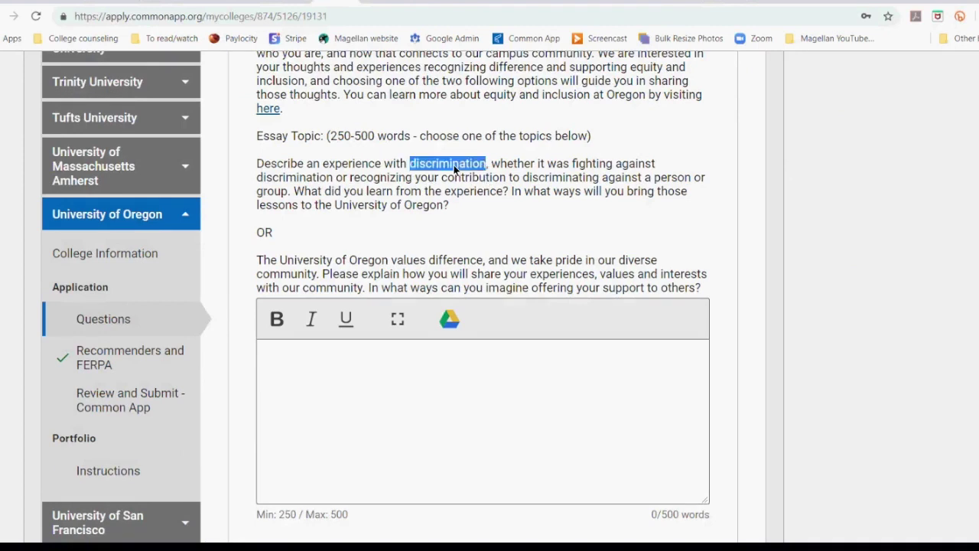
{"action": "left_click", "coordinate": [438, 177]}
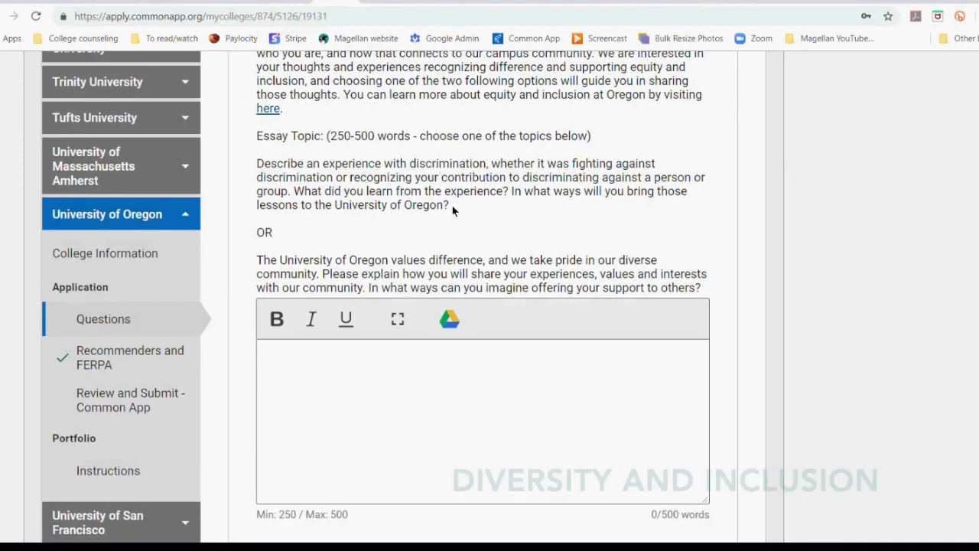
{"action": "double_click", "coordinate": [636, 260]}
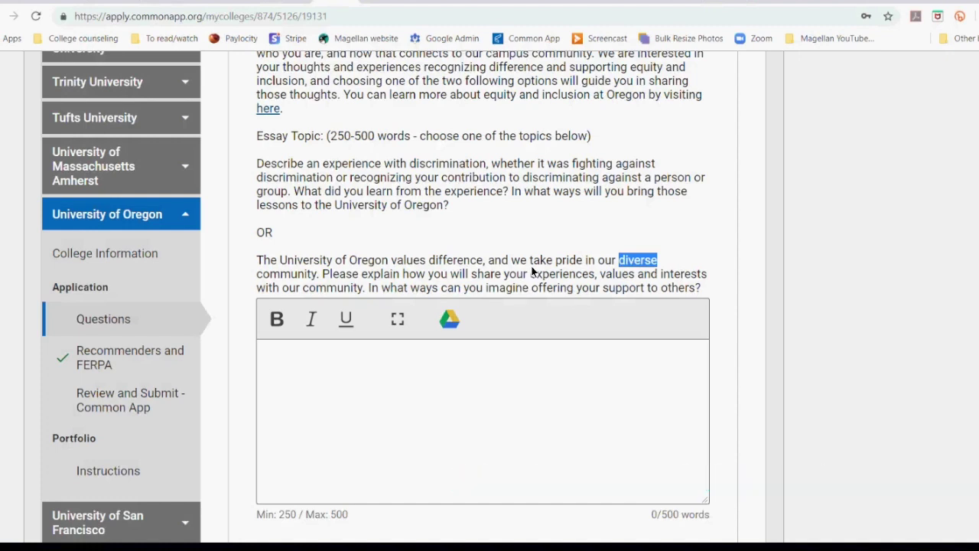
{"action": "left_click", "coordinate": [420, 243]}
{"action": "scroll", "coordinate": [419, 243], "scroll_direction": "down", "scroll_amount": 4}
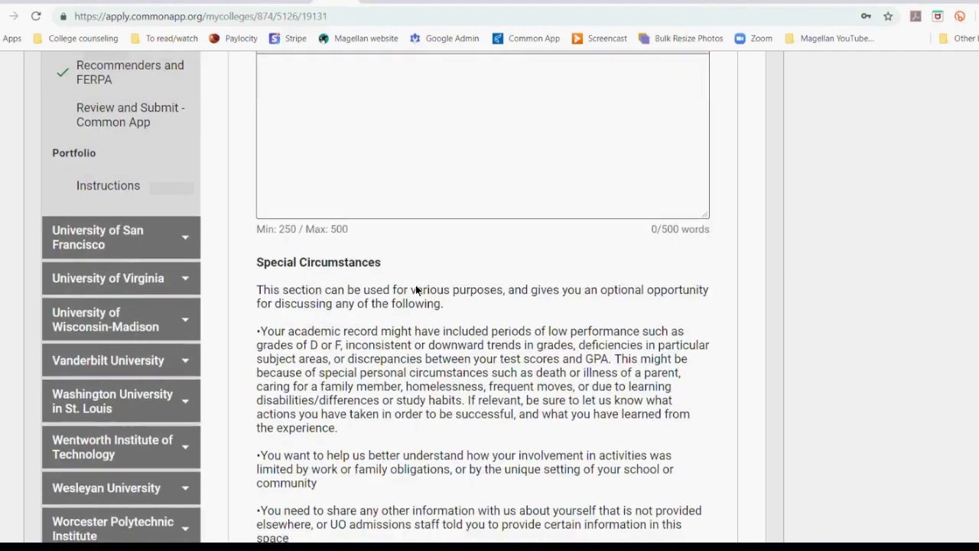
{"action": "scroll", "coordinate": [415, 289], "scroll_direction": "down", "scroll_amount": 2}
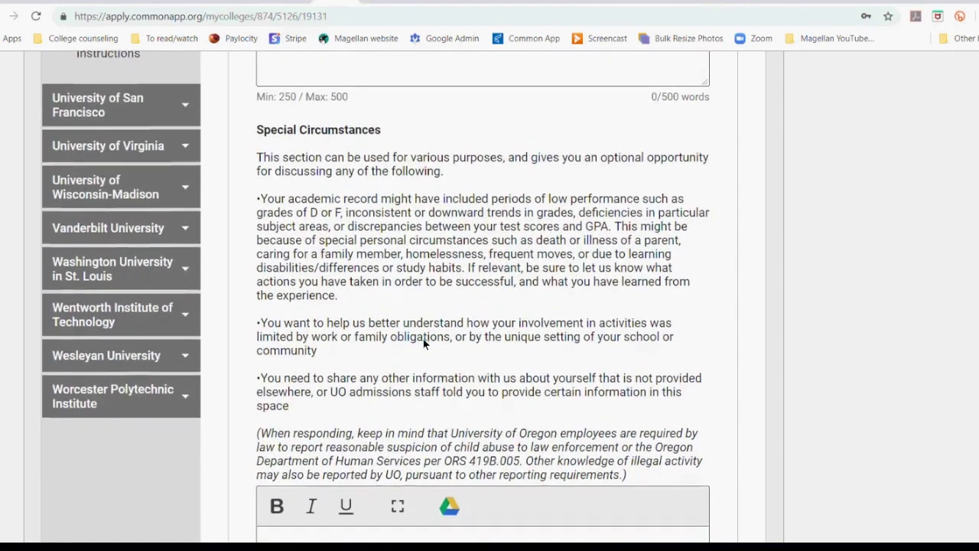
{"action": "scroll", "coordinate": [424, 343], "scroll_direction": "down", "scroll_amount": 4}
{"action": "scroll", "coordinate": [432, 346], "scroll_direction": "down", "scroll_amount": 2}
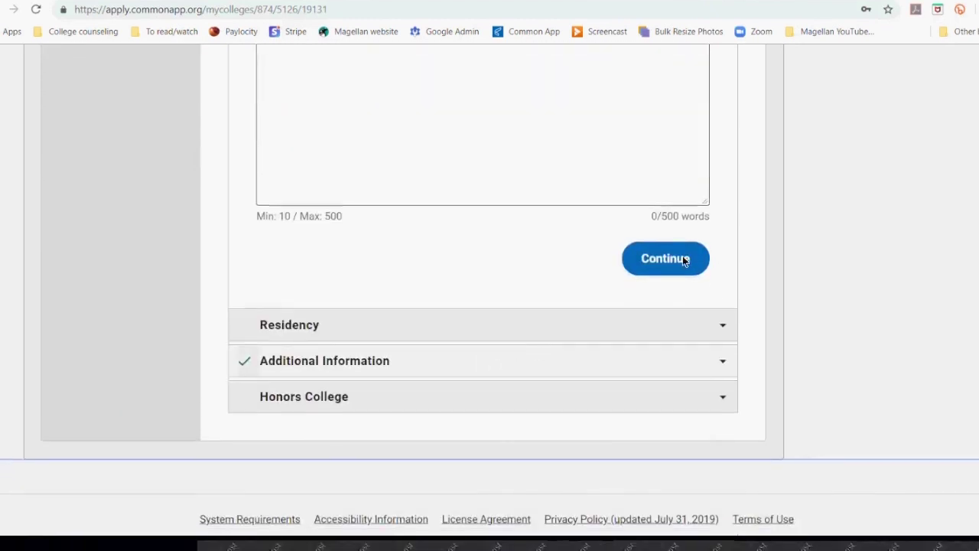
In the Residency section, answer No to being a resident of Oregon for tuition purposes, and continue to Additional Information
{"action": "left_click", "coordinate": [295, 328]}
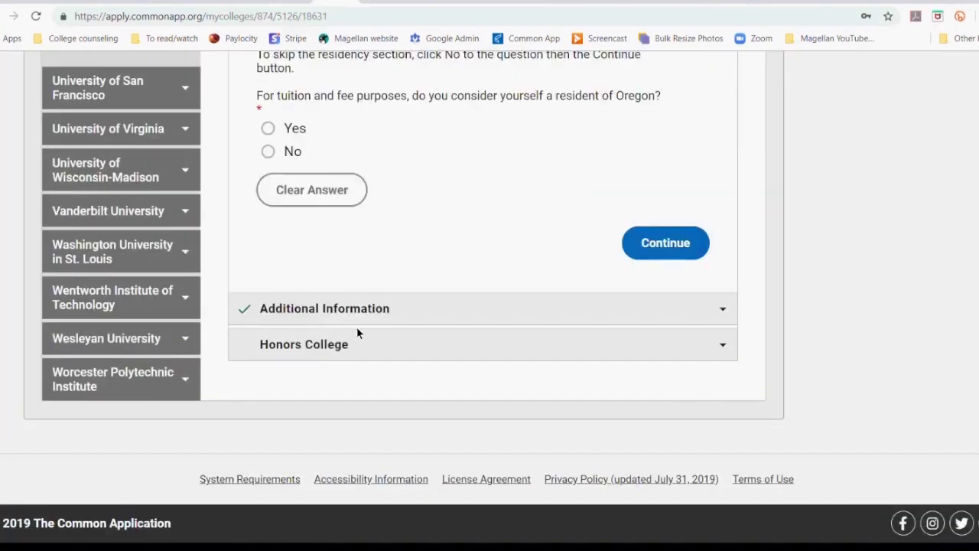
{"action": "scroll", "coordinate": [419, 256], "scroll_direction": "up", "scroll_amount": 2}
{"action": "scroll", "coordinate": [419, 260], "scroll_direction": "up", "scroll_amount": 5}
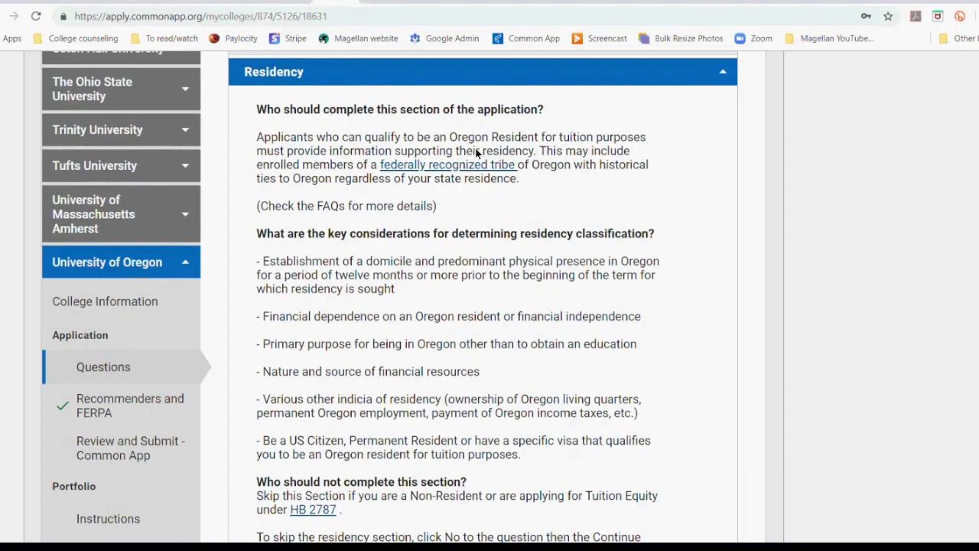
{"action": "scroll", "coordinate": [492, 299], "scroll_direction": "down", "scroll_amount": 4}
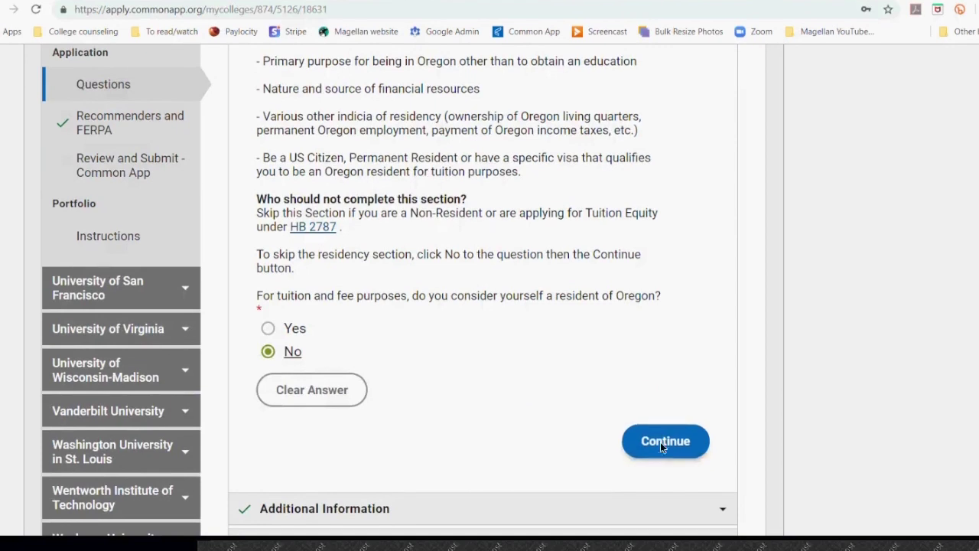
{"action": "left_click", "coordinate": [661, 448]}
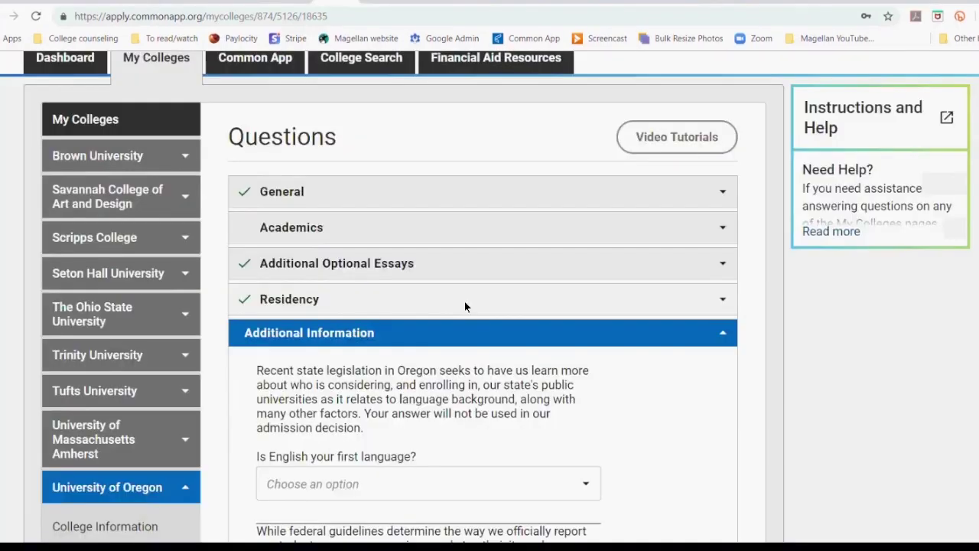
{"action": "scroll", "coordinate": [501, 373], "scroll_direction": "down", "scroll_amount": 2}
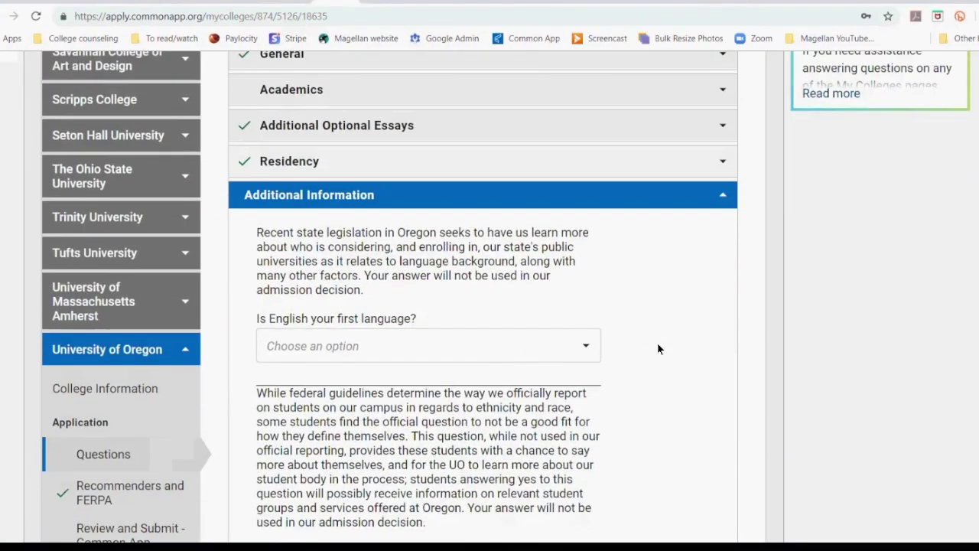
In Additional Information, answer Yes to English being the first language and Yes to identifying as multiracial/multiethnic
{"action": "scroll", "coordinate": [391, 245], "scroll_direction": "down", "scroll_amount": 1}
{"action": "left_click", "coordinate": [361, 279]}
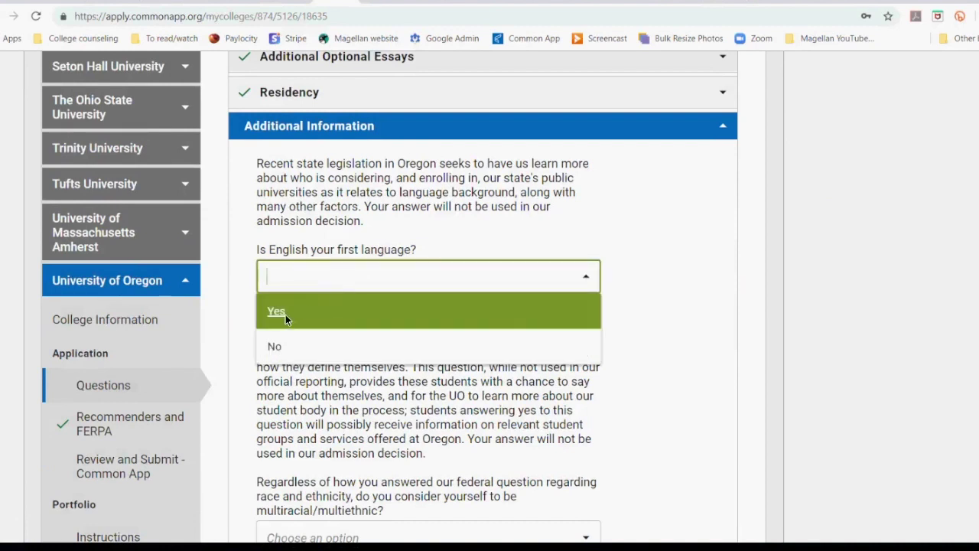
{"action": "left_click", "coordinate": [285, 314]}
{"action": "scroll", "coordinate": [597, 333], "scroll_direction": "down", "scroll_amount": 3}
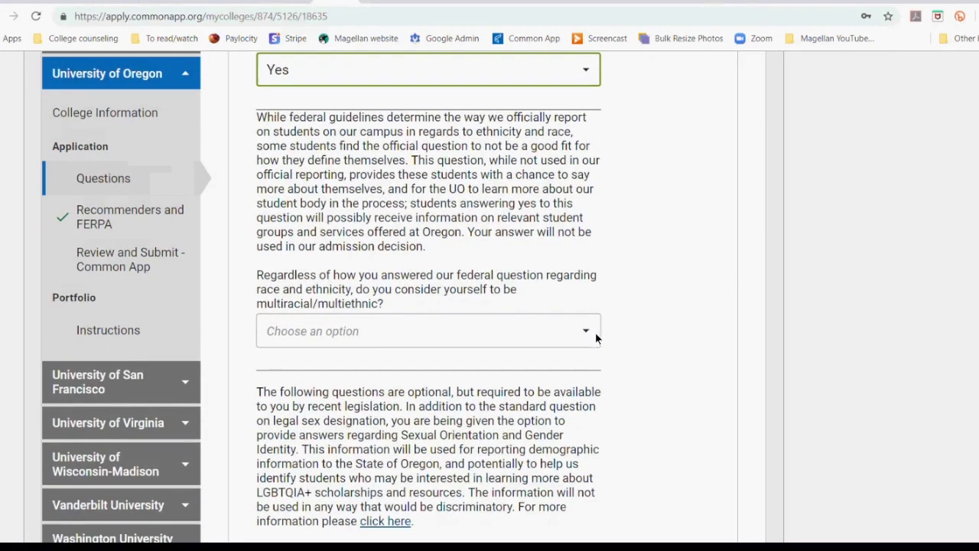
{"action": "left_click", "coordinate": [386, 329]}
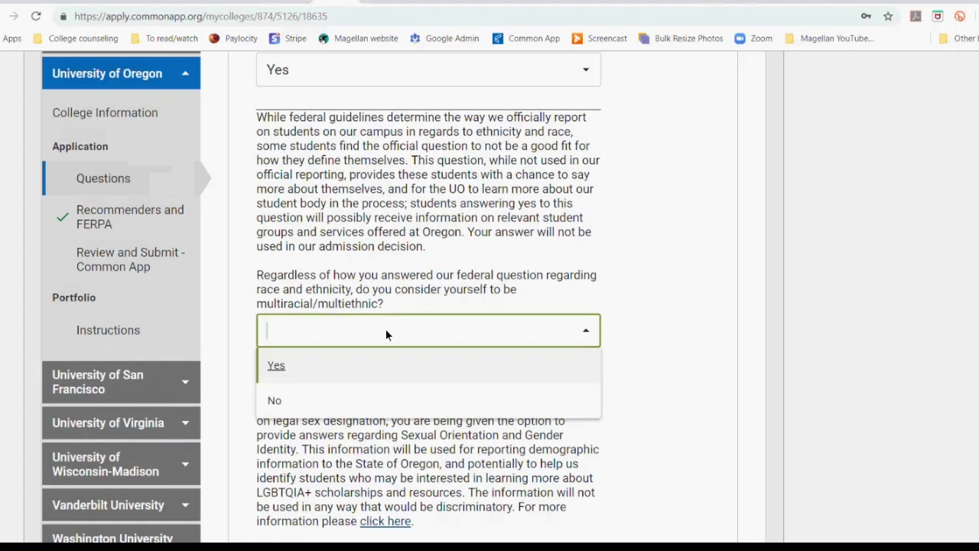
{"action": "left_click", "coordinate": [282, 369]}
Examine the answer choices for the optional sexual orientation and gender identity questions without selecting any
{"action": "scroll", "coordinate": [636, 361], "scroll_direction": "down", "scroll_amount": 3}
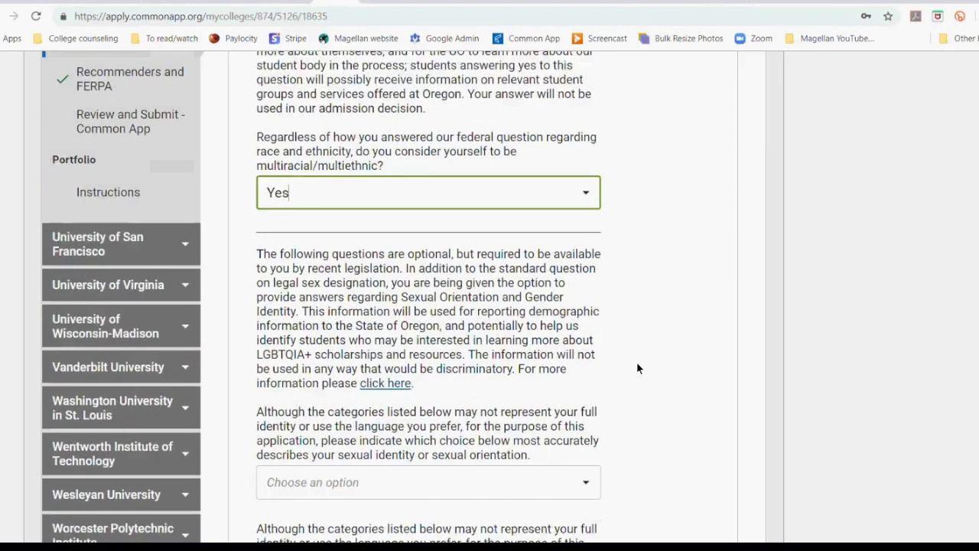
{"action": "scroll", "coordinate": [621, 349], "scroll_direction": "down", "scroll_amount": 2}
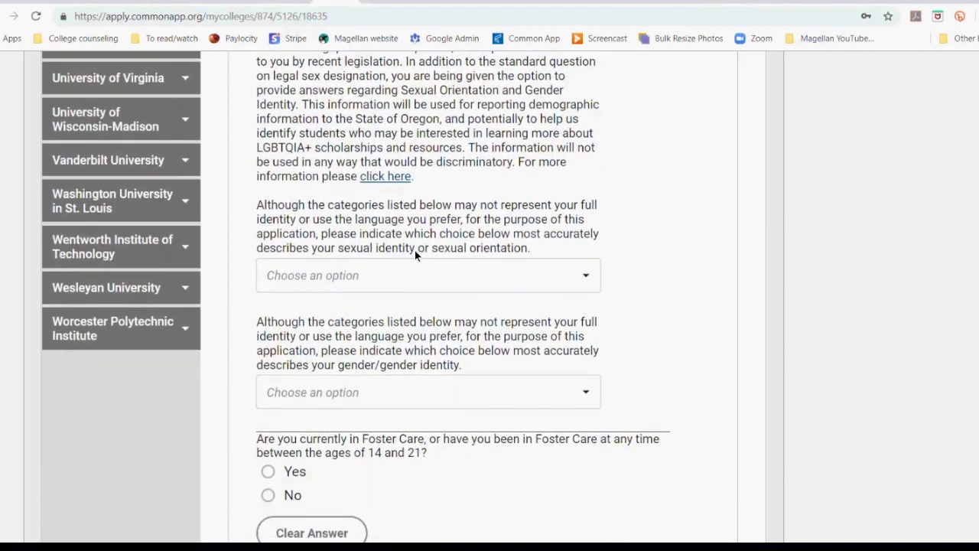
{"action": "left_click", "coordinate": [358, 278]}
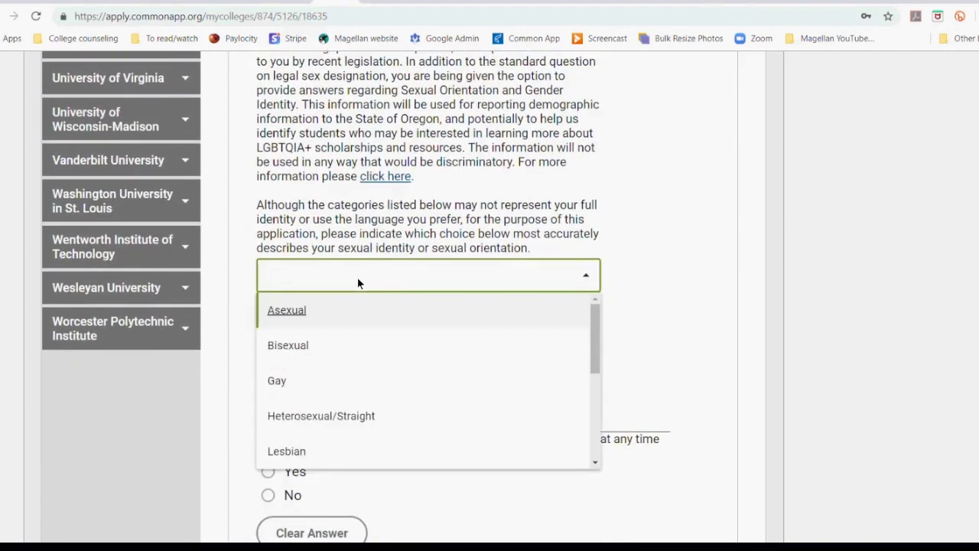
{"action": "scroll", "coordinate": [592, 347], "scroll_direction": "down", "scroll_amount": 1}
{"action": "left_click_drag", "start_coordinate": [592, 352], "coordinate": [599, 324]}
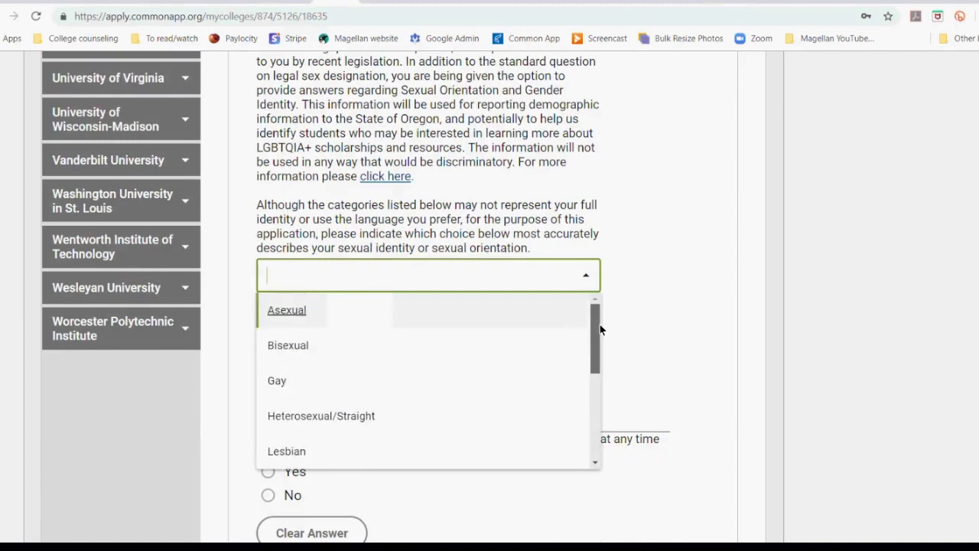
{"action": "left_click", "coordinate": [636, 263]}
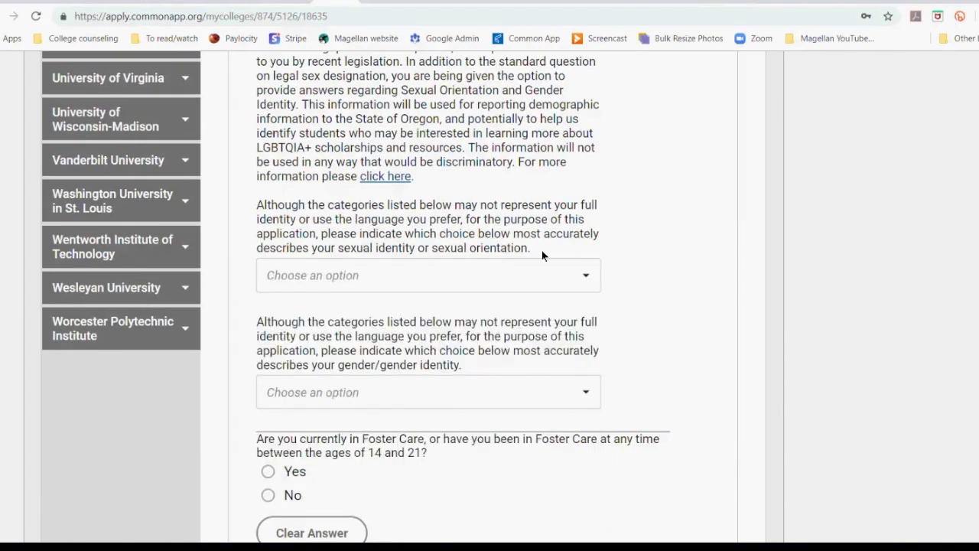
{"action": "scroll", "coordinate": [632, 306], "scroll_direction": "down", "scroll_amount": 2}
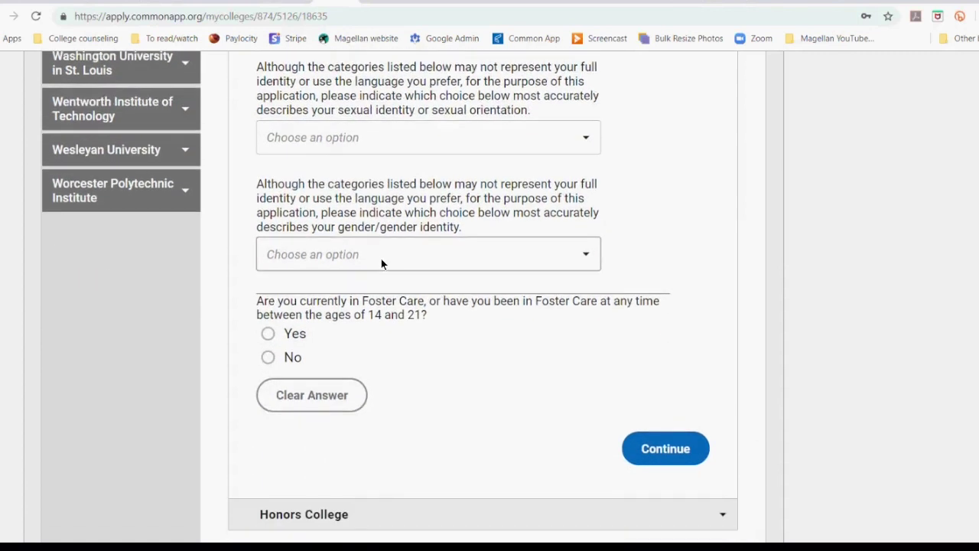
{"action": "left_click", "coordinate": [380, 258]}
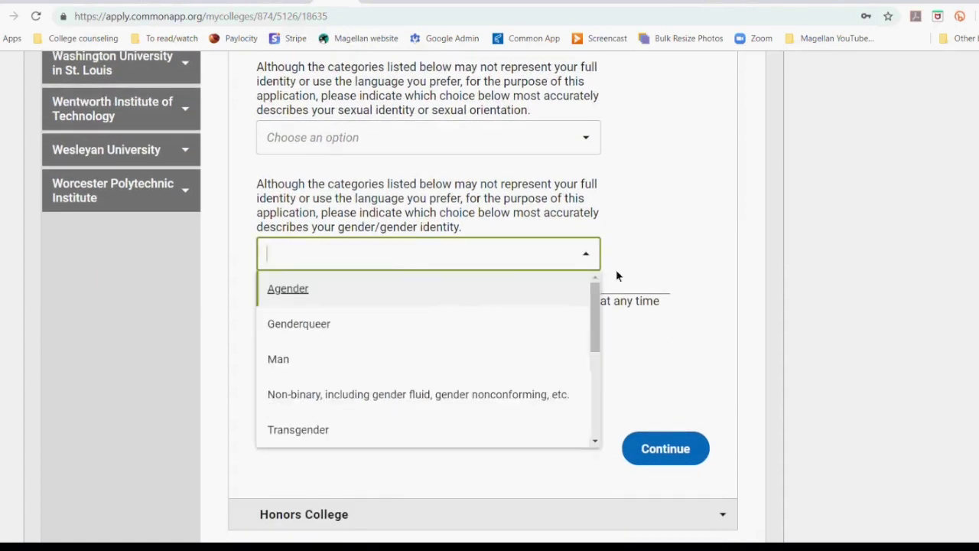
{"action": "left_click", "coordinate": [652, 276]}
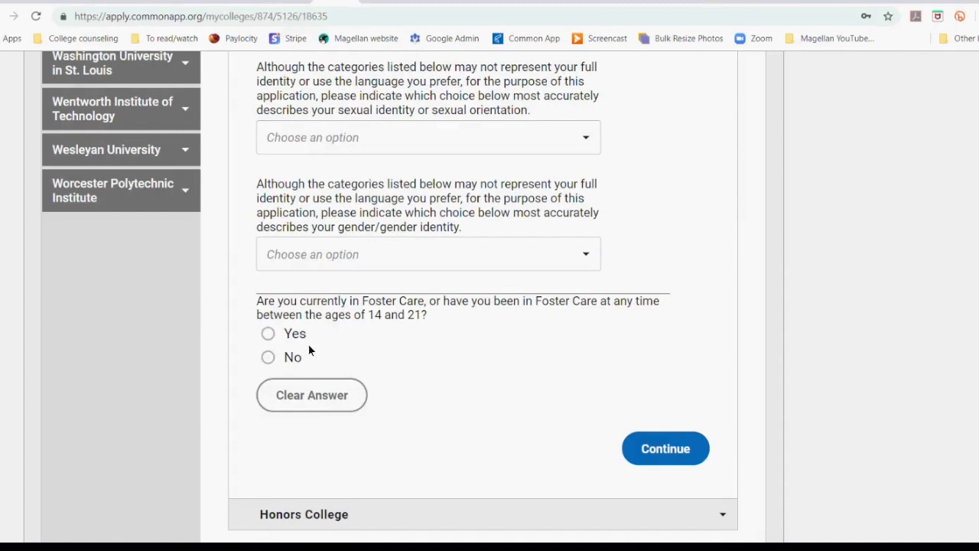
Answer No to the Foster Care question and continue to the Honors College section
{"action": "left_click", "coordinate": [268, 358]}
{"action": "left_click", "coordinate": [660, 444]}
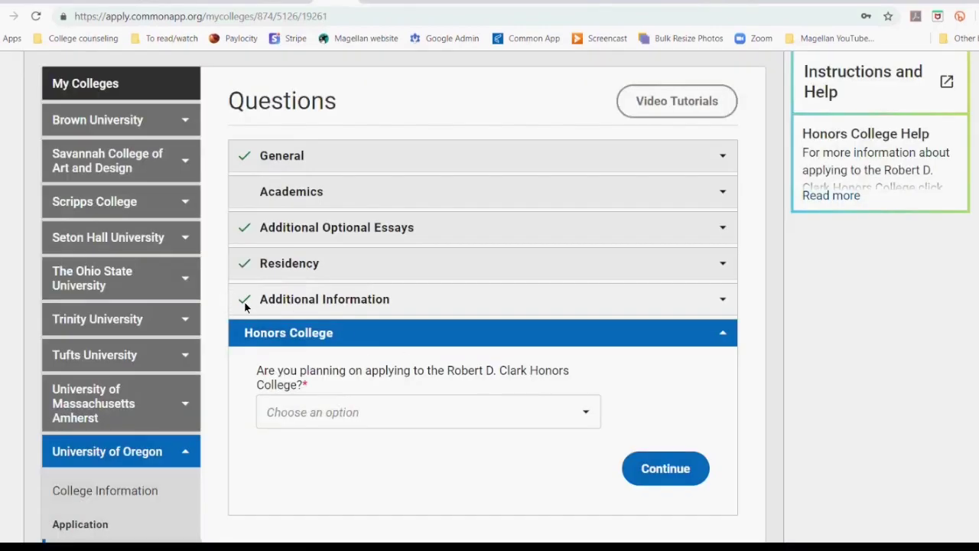
Answer Yes to applying to the Robert D. Clark Honors College and read the essay prompt, its word limit and quotations
{"action": "left_click", "coordinate": [374, 407]}
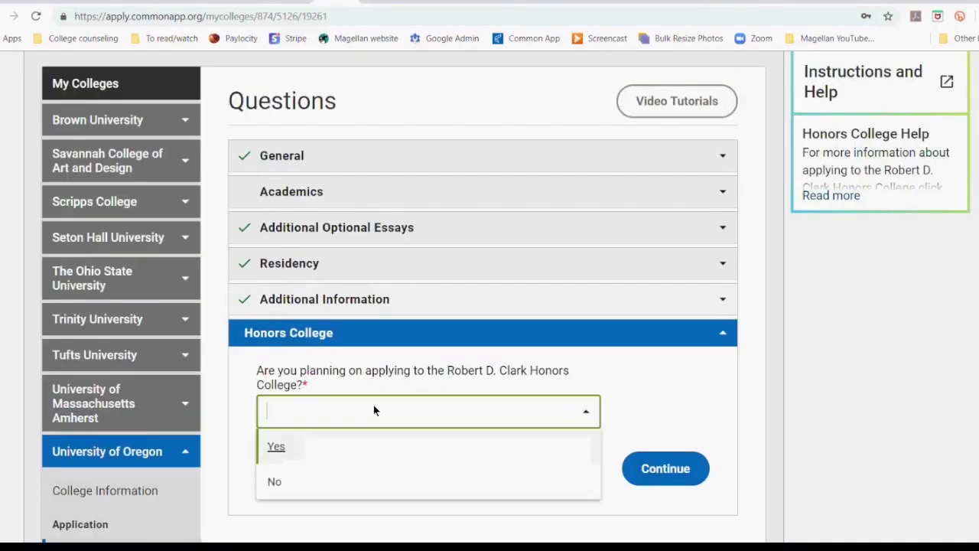
{"action": "scroll", "coordinate": [585, 373], "scroll_direction": "down", "scroll_amount": 2}
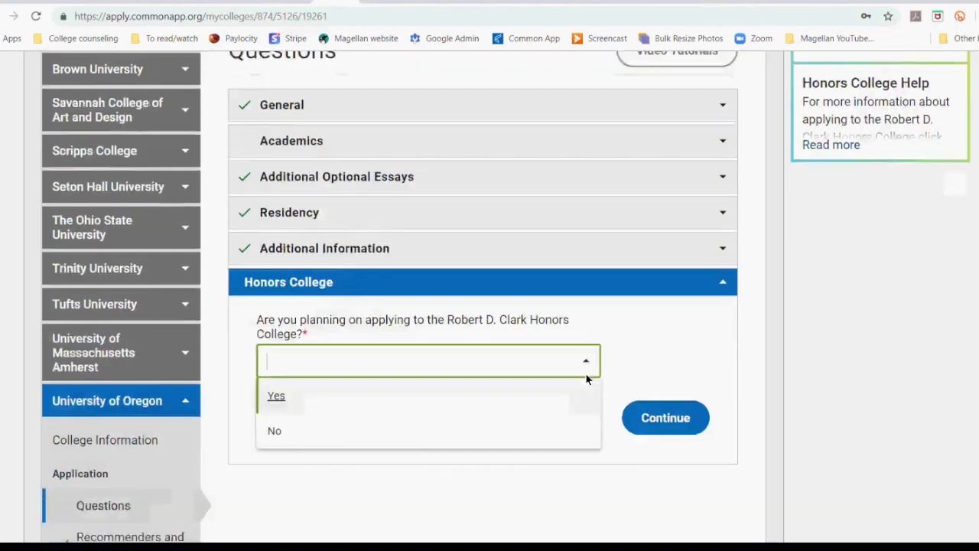
{"action": "left_click", "coordinate": [277, 304]}
{"action": "scroll", "coordinate": [366, 347], "scroll_direction": "down", "scroll_amount": 2}
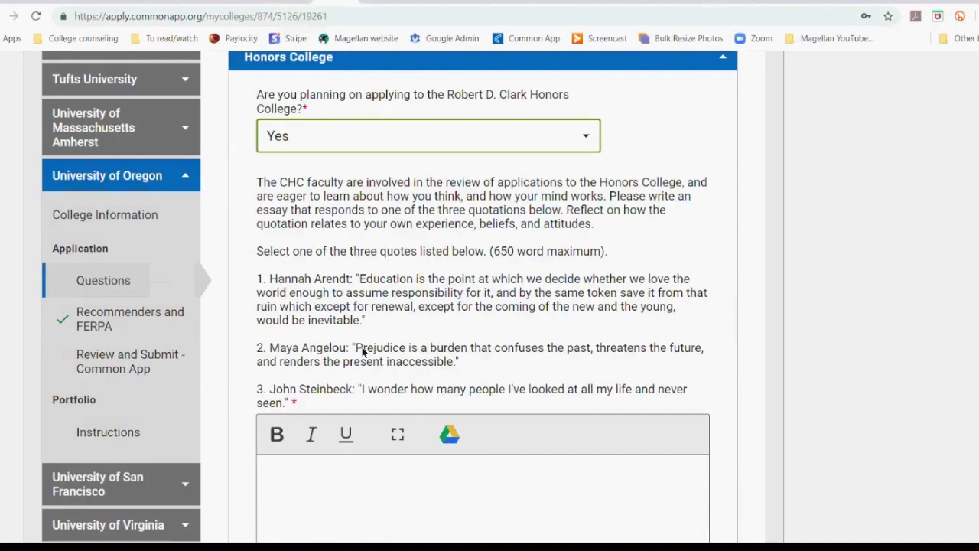
{"action": "left_click_drag", "start_coordinate": [605, 253], "coordinate": [490, 259]}
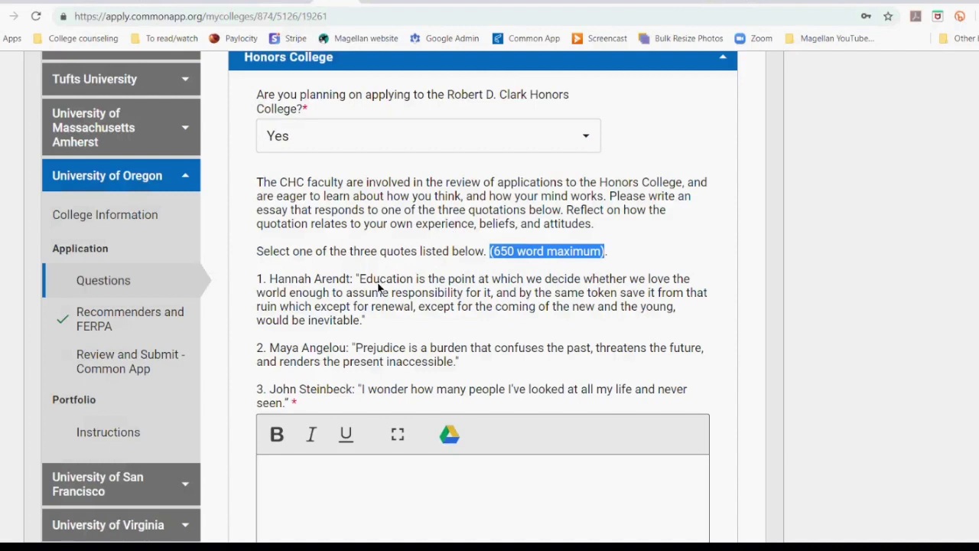
{"action": "left_click", "coordinate": [427, 224]}
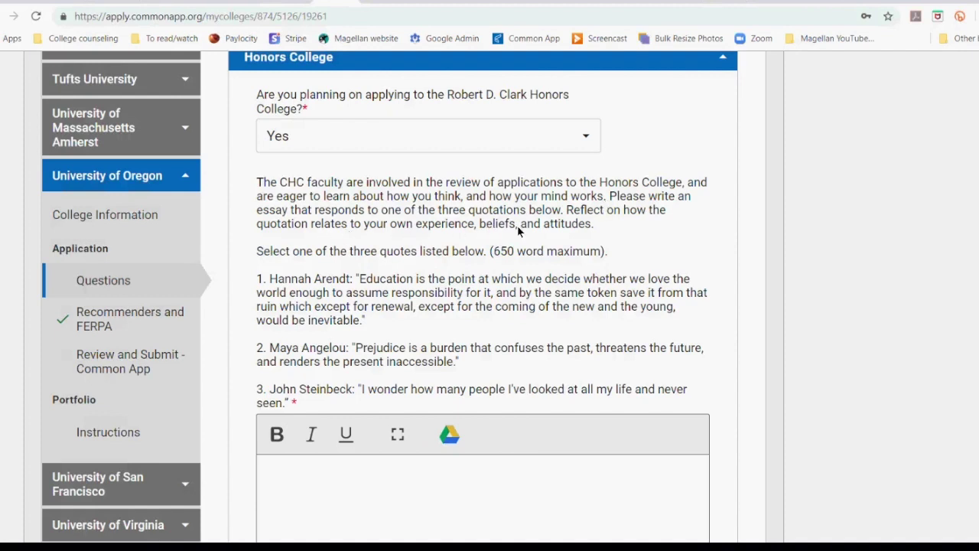
Set the answer on applying to the Robert D. Clark Honors College to No and continue to Recommenders and FERPA
{"action": "left_click", "coordinate": [330, 142]}
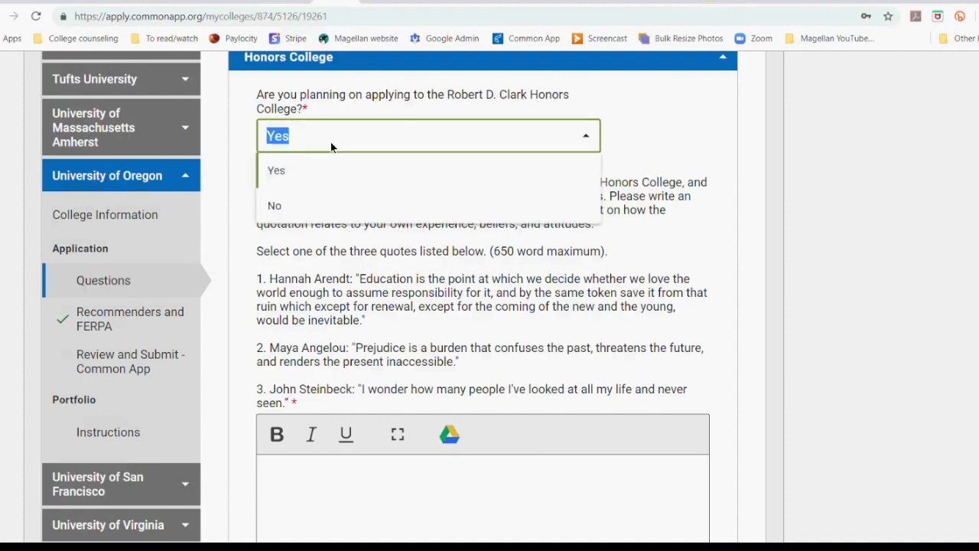
{"action": "left_click", "coordinate": [289, 204]}
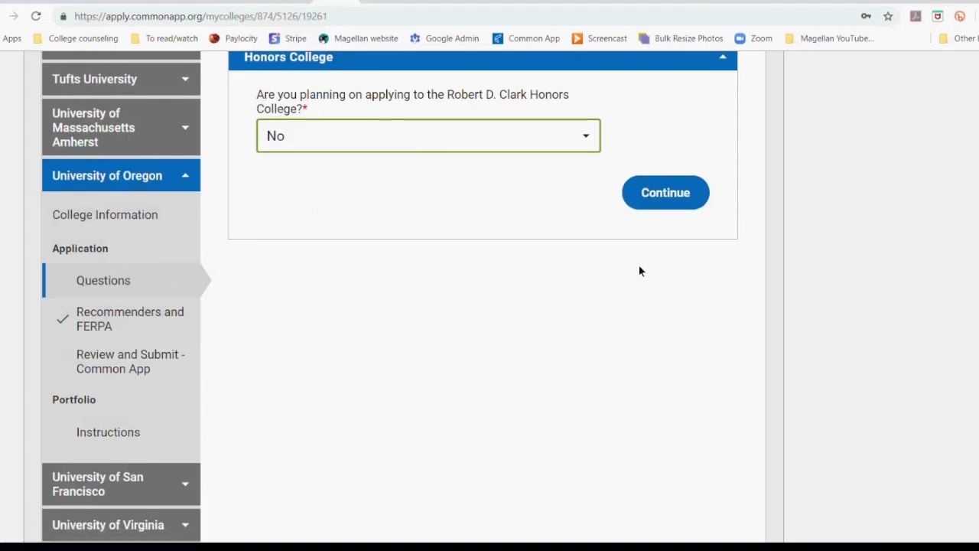
{"action": "scroll", "coordinate": [643, 258], "scroll_direction": "up", "scroll_amount": 3}
{"action": "left_click", "coordinate": [662, 325]}
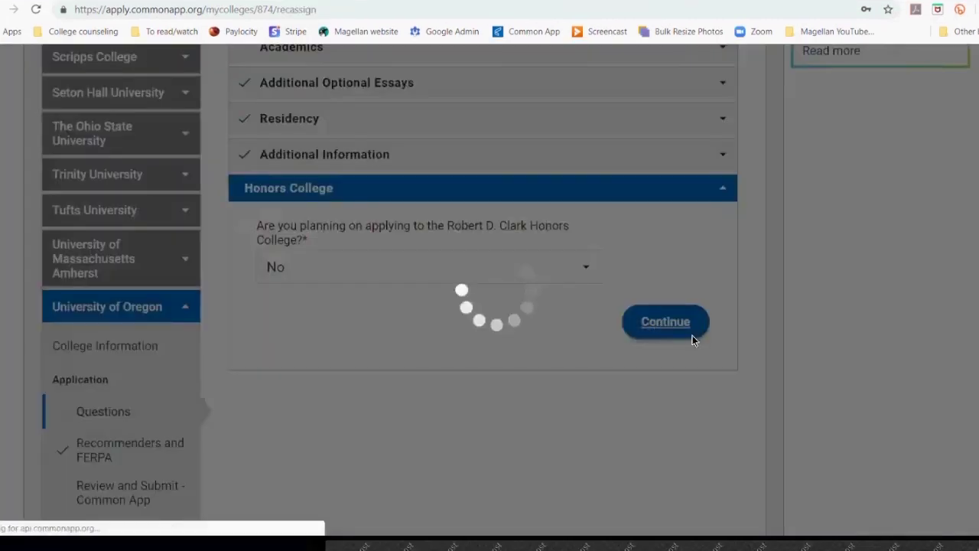
Look over University of Oregon's Recommenders and FERPA page, and view the college information for University of Massachusetts Amherst
{"action": "scroll", "coordinate": [215, 401], "scroll_direction": "down", "scroll_amount": 3}
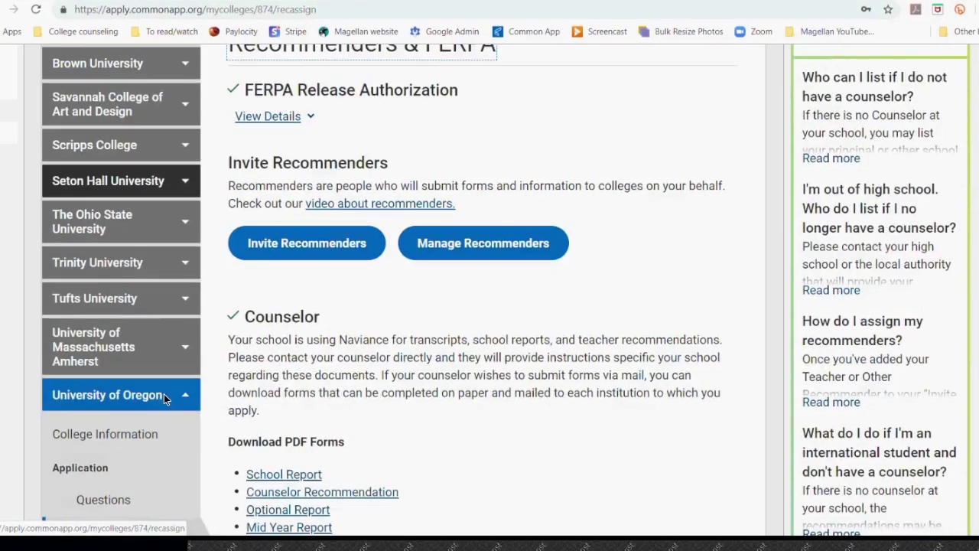
{"action": "scroll", "coordinate": [205, 406], "scroll_direction": "down", "scroll_amount": 2}
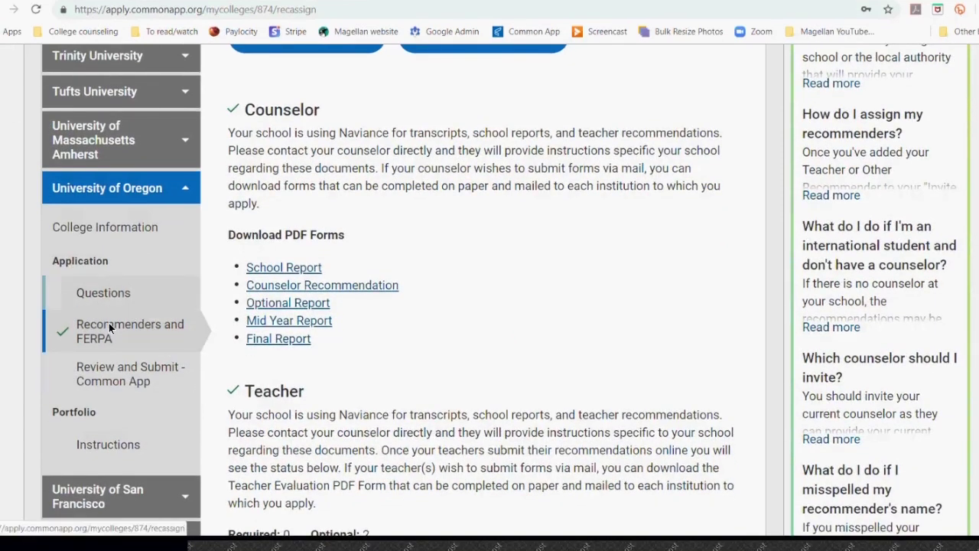
{"action": "left_click", "coordinate": [113, 151]}
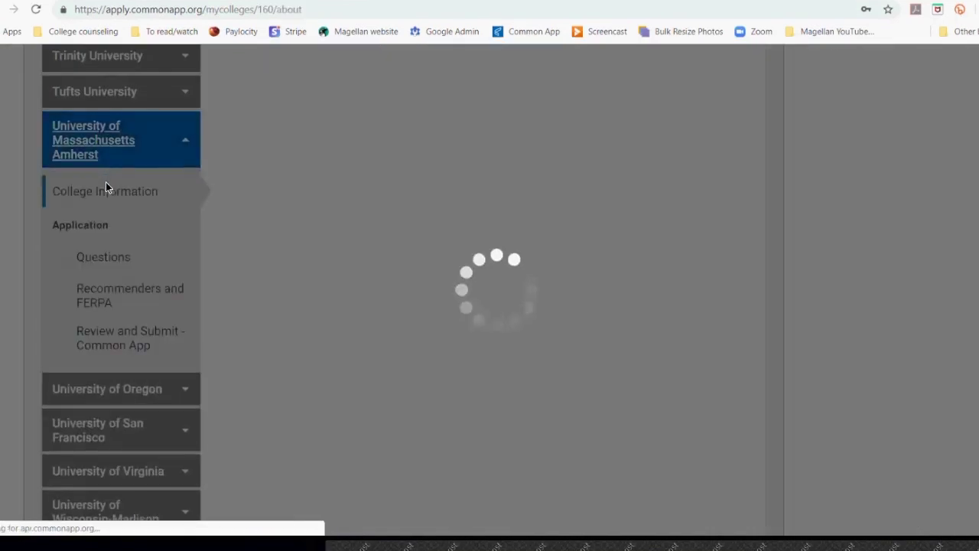
{"action": "scroll", "coordinate": [101, 301], "scroll_direction": "down", "scroll_amount": 6}
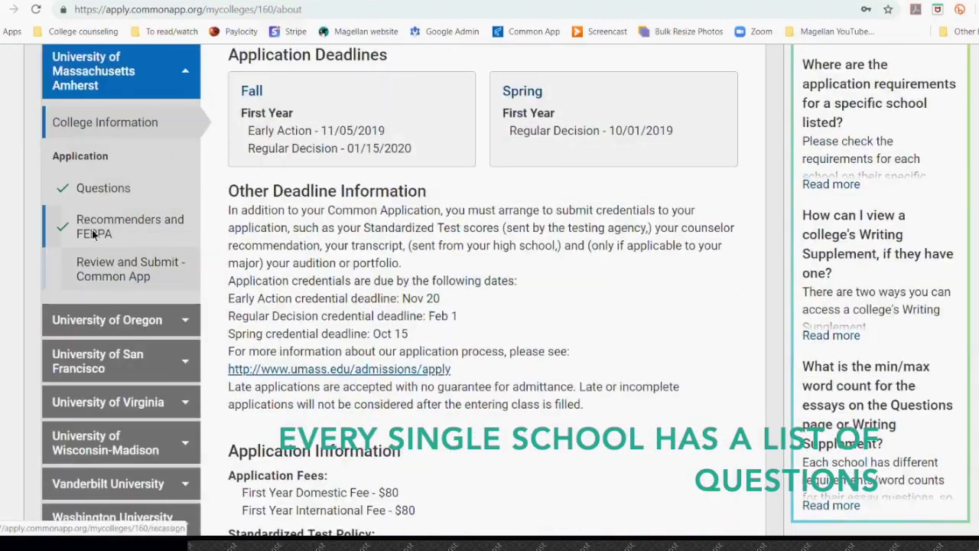
View University of San Francisco's college information and examine its Fall 2020 Early Action, Early Decision and Regular Decision deadlines
{"action": "left_click", "coordinate": [100, 357]}
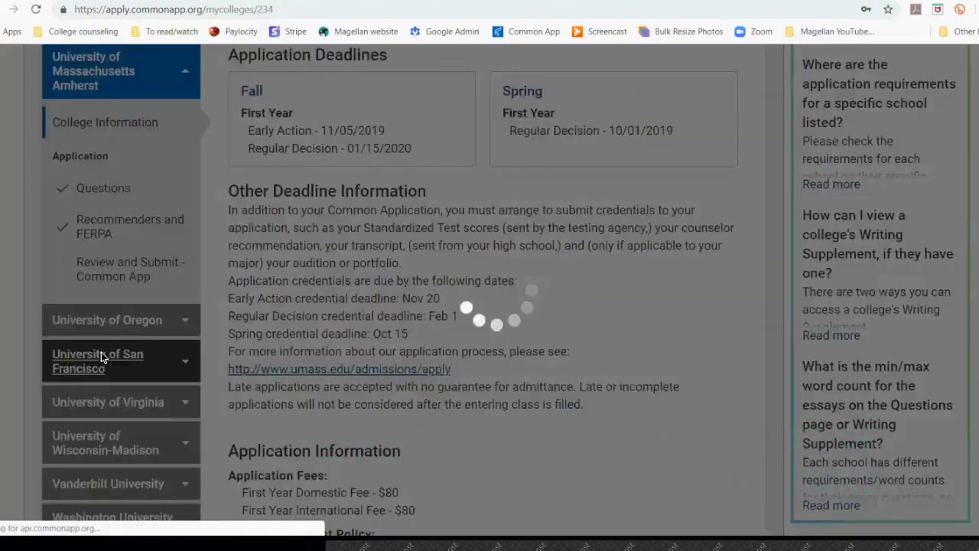
{"action": "scroll", "coordinate": [100, 351], "scroll_direction": "down", "scroll_amount": 5}
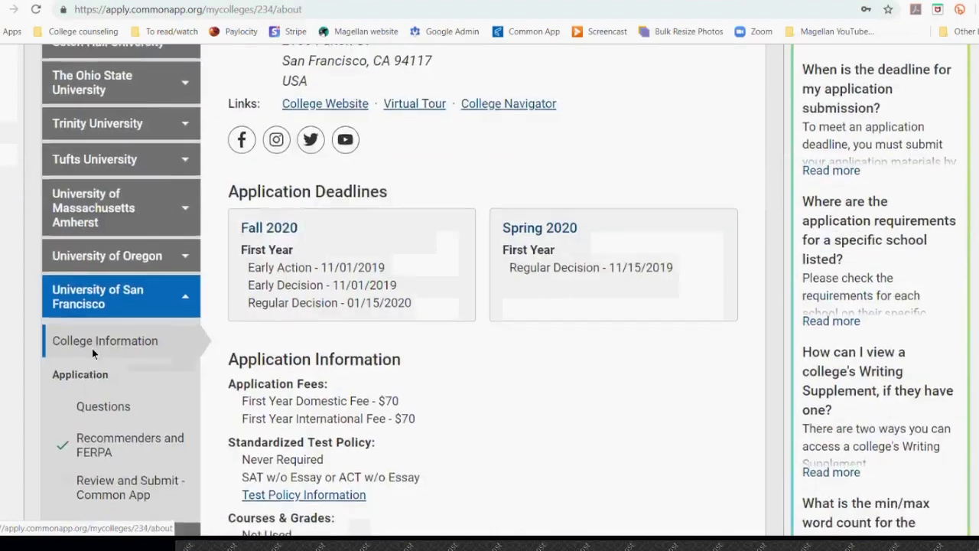
{"action": "scroll", "coordinate": [273, 284], "scroll_direction": "up", "scroll_amount": 1}
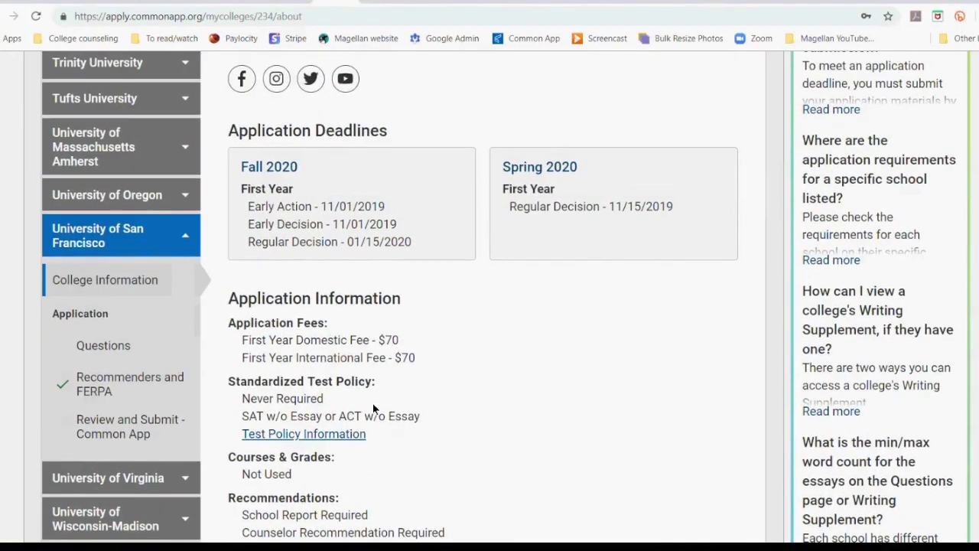
{"action": "left_click_drag", "start_coordinate": [246, 201], "coordinate": [394, 231]}
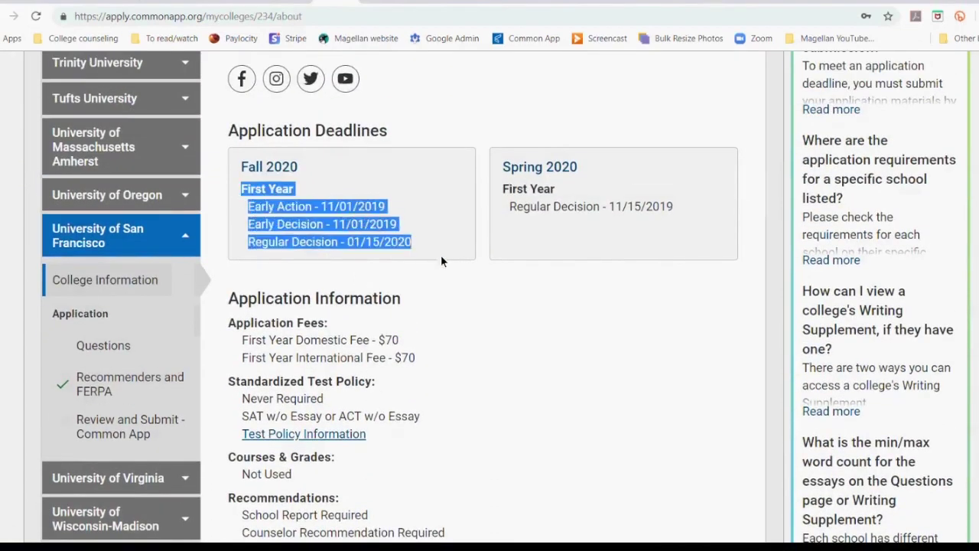
{"action": "left_click", "coordinate": [366, 224]}
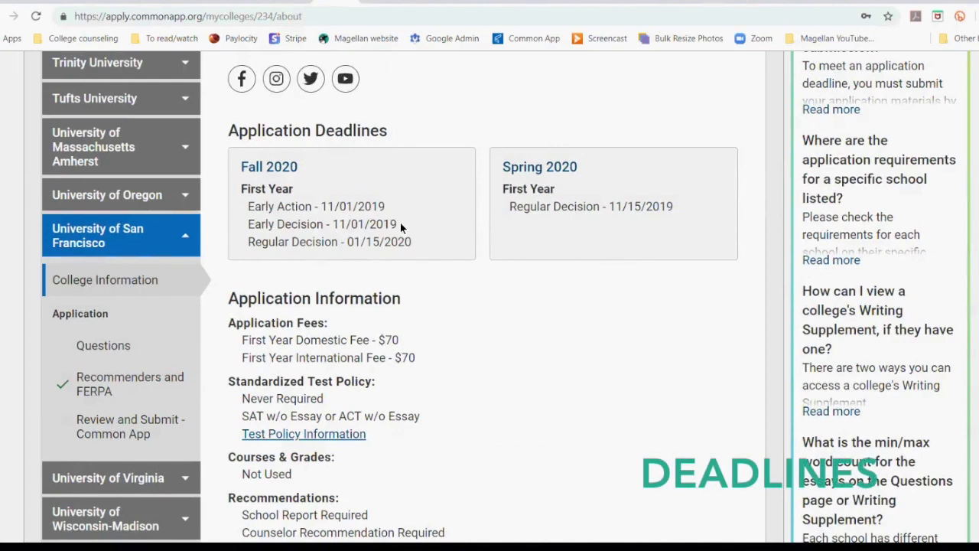
{"action": "scroll", "coordinate": [327, 237], "scroll_direction": "up", "scroll_amount": 2}
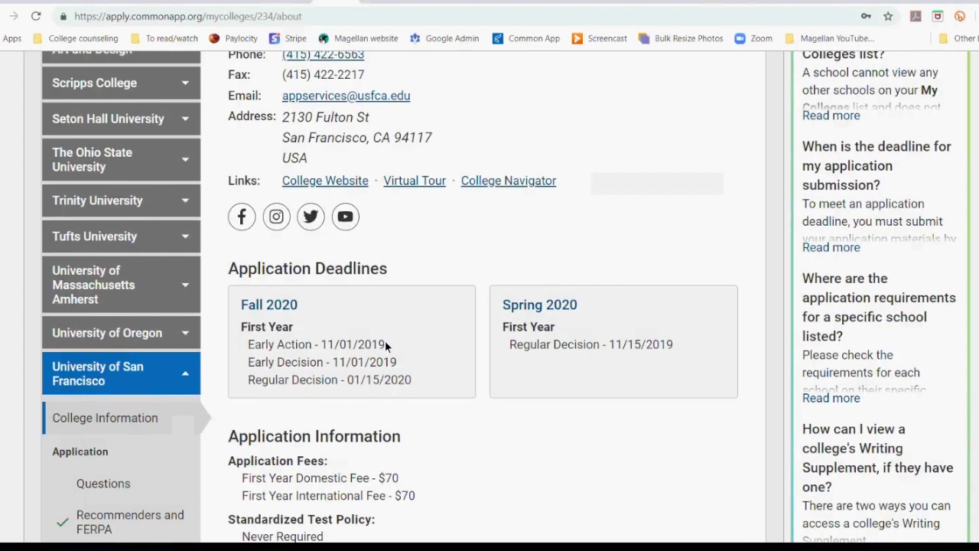
{"action": "left_click_drag", "start_coordinate": [325, 347], "coordinate": [321, 352]}
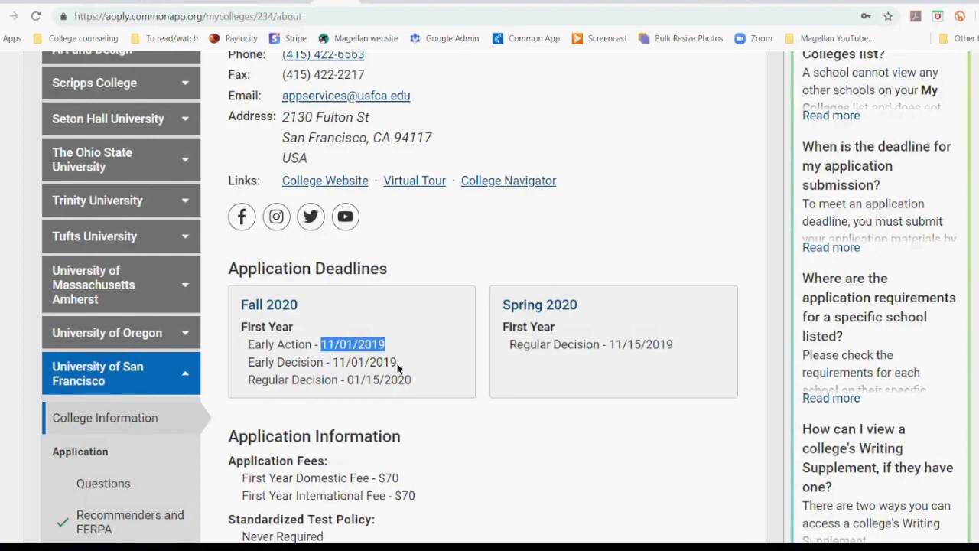
{"action": "left_click_drag", "start_coordinate": [396, 363], "coordinate": [367, 369]}
{"action": "left_click", "coordinate": [336, 369]}
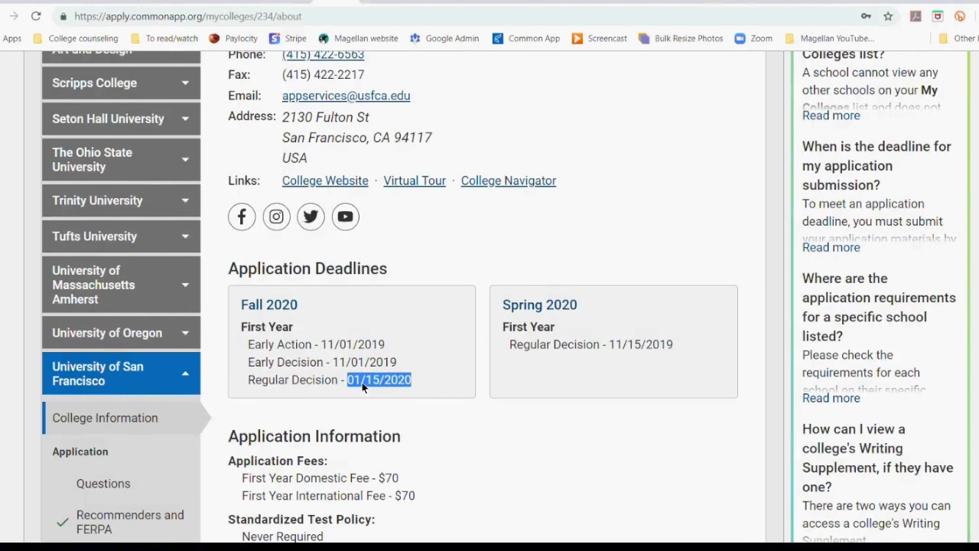
{"action": "left_click", "coordinate": [353, 381]}
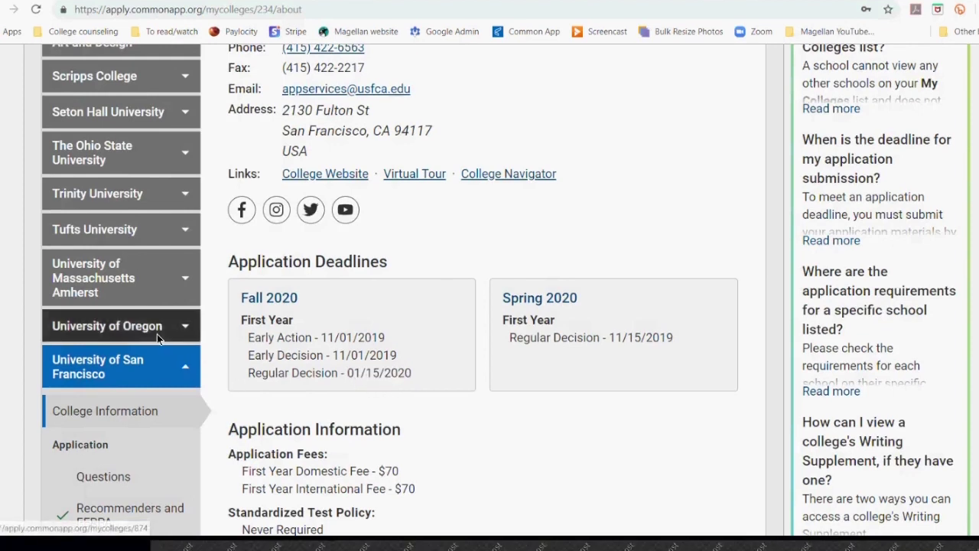
View University of Oregon's college information and highlight its Spring 2020 Regular Decision and Fall 2020 Early Action and Regular Decision deadlines
{"action": "left_click", "coordinate": [156, 333]}
{"action": "scroll", "coordinate": [235, 353], "scroll_direction": "down", "scroll_amount": 5}
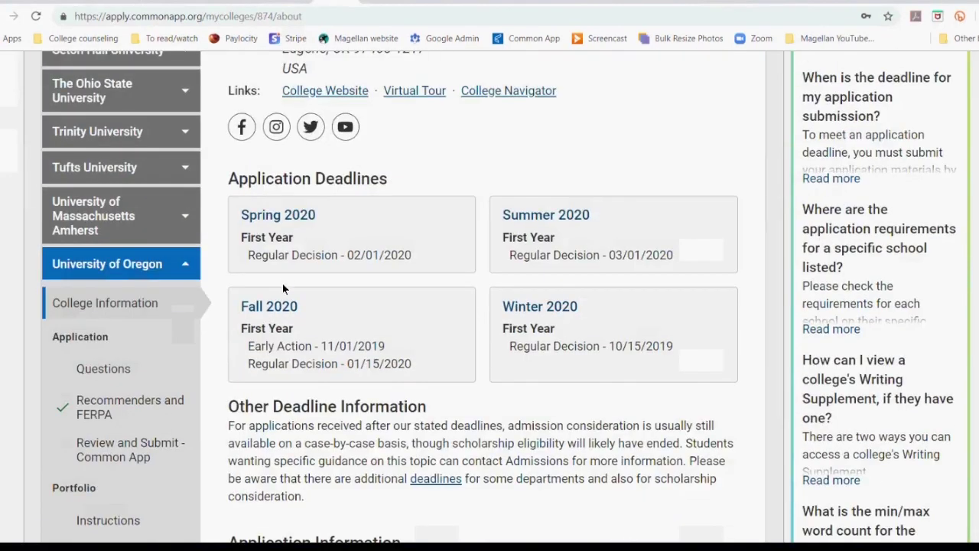
{"action": "left_click_drag", "start_coordinate": [413, 255], "coordinate": [265, 265]}
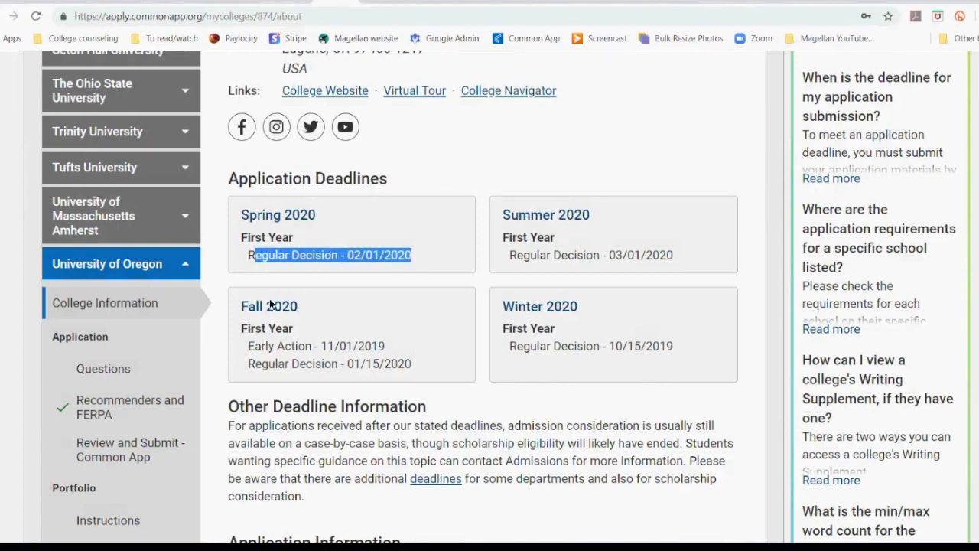
{"action": "left_click", "coordinate": [279, 353]}
{"action": "left_click_drag", "start_coordinate": [249, 348], "coordinate": [339, 348]}
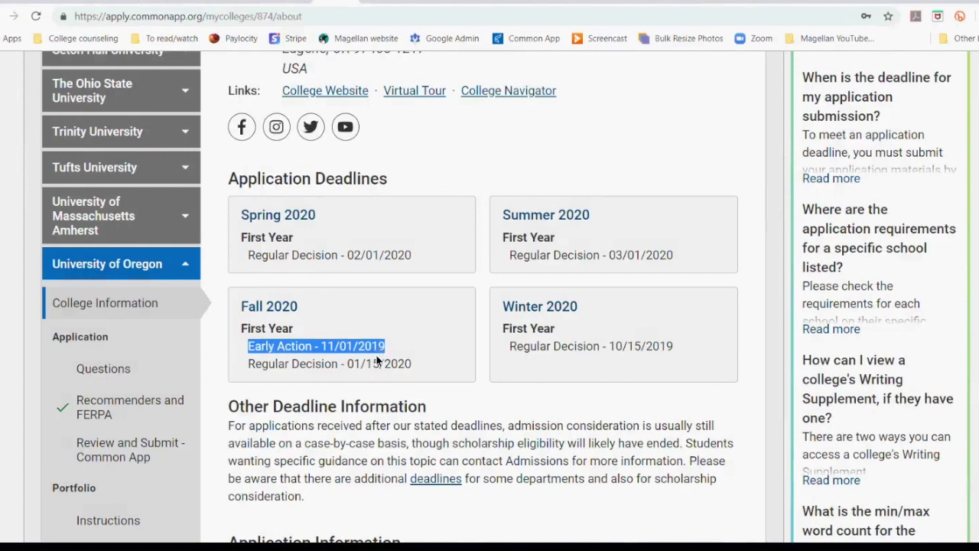
{"action": "left_click_drag", "start_coordinate": [347, 365], "coordinate": [408, 365]}
{"action": "left_click", "coordinate": [402, 366]}
View Brown University's college information and its application Questions page
{"action": "scroll", "coordinate": [383, 359], "scroll_direction": "up", "scroll_amount": 5}
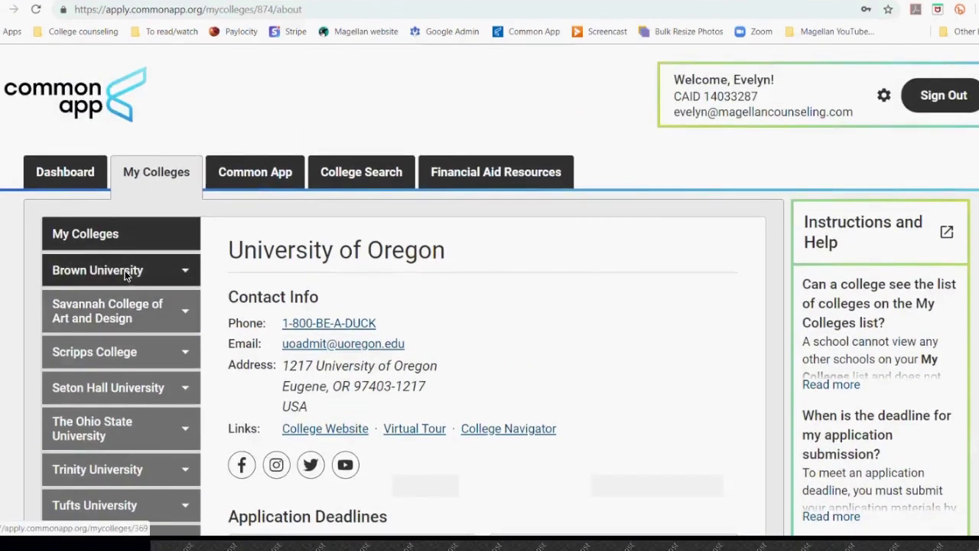
{"action": "left_click", "coordinate": [126, 274]}
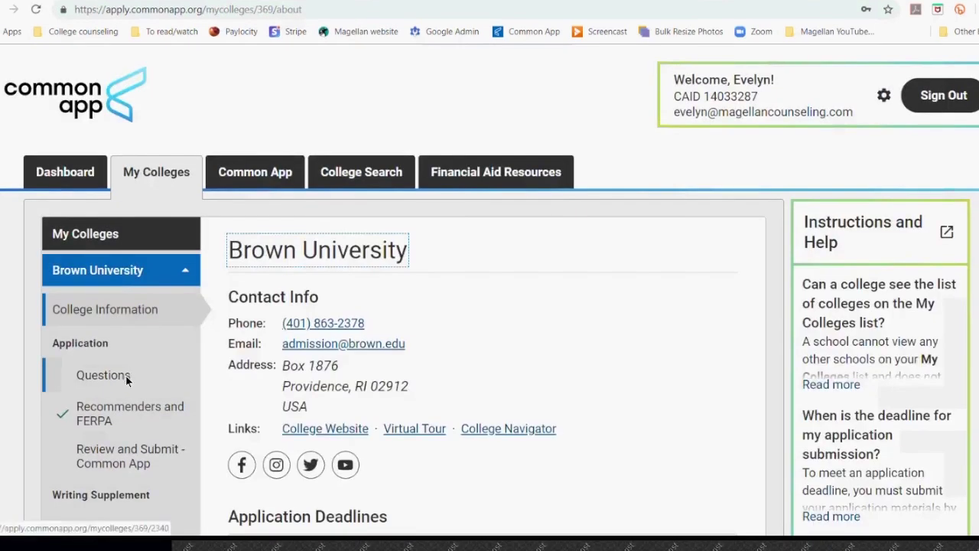
{"action": "left_click", "coordinate": [125, 376]}
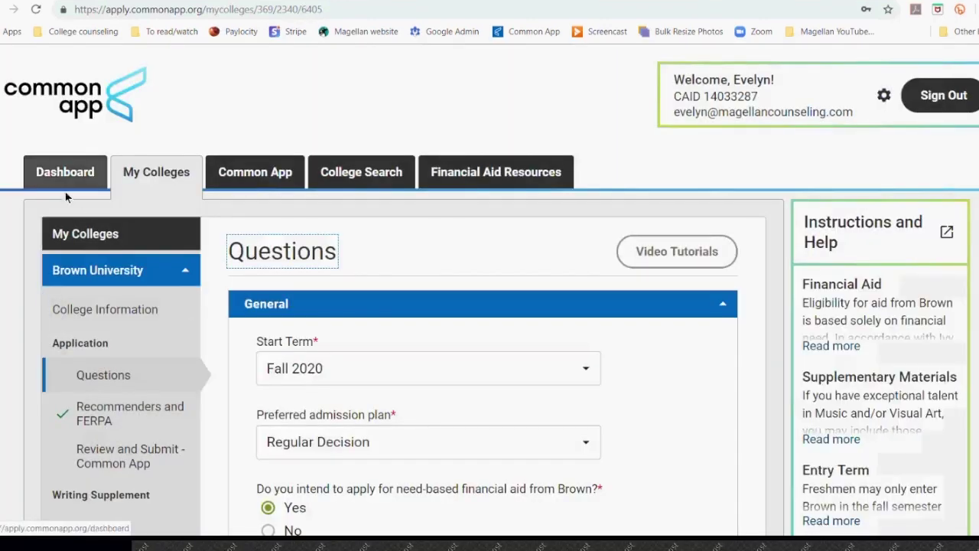
Show the Dashboard and highlight the days until deadline for Savannah College of Art and Design and Scripps College
{"action": "left_click", "coordinate": [57, 170]}
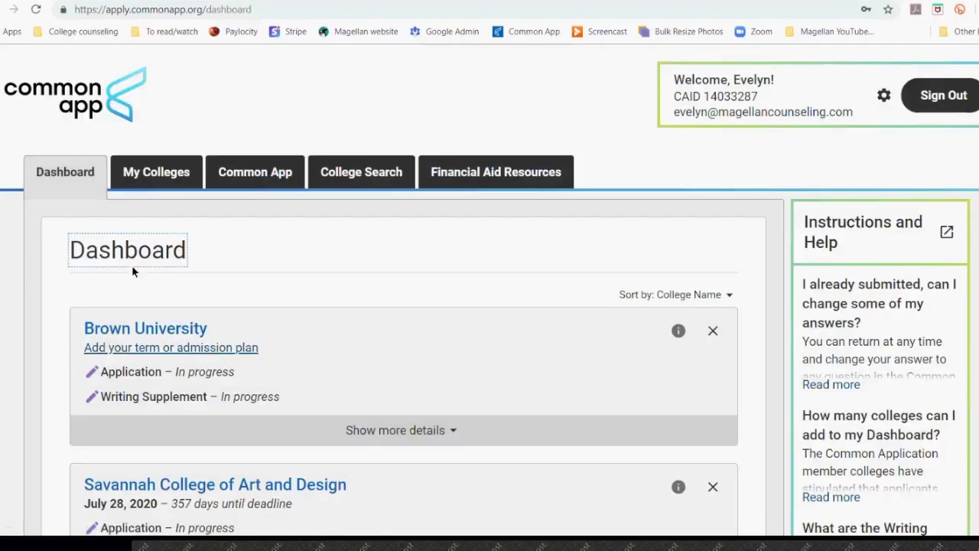
{"action": "scroll", "coordinate": [325, 321], "scroll_direction": "down", "scroll_amount": 3}
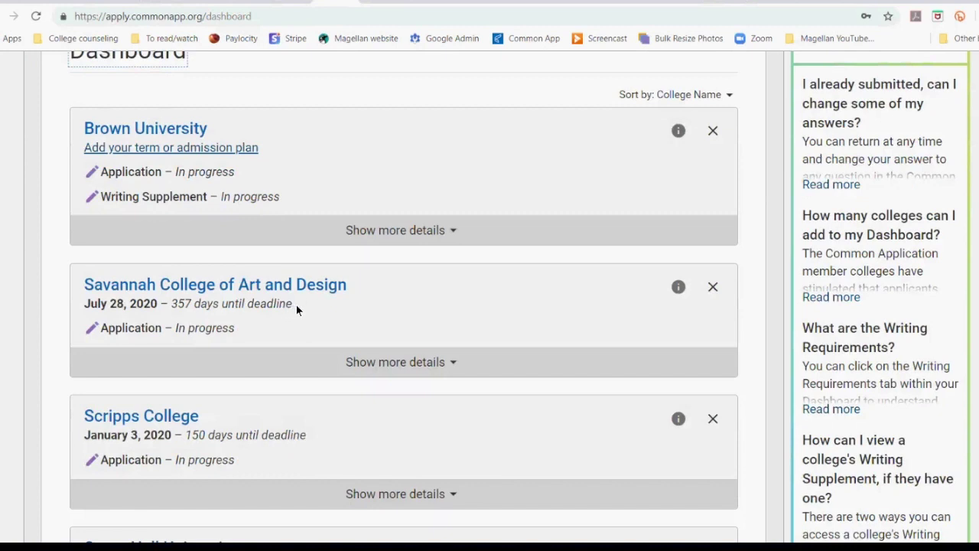
{"action": "left_click_drag", "start_coordinate": [296, 304], "coordinate": [214, 304]}
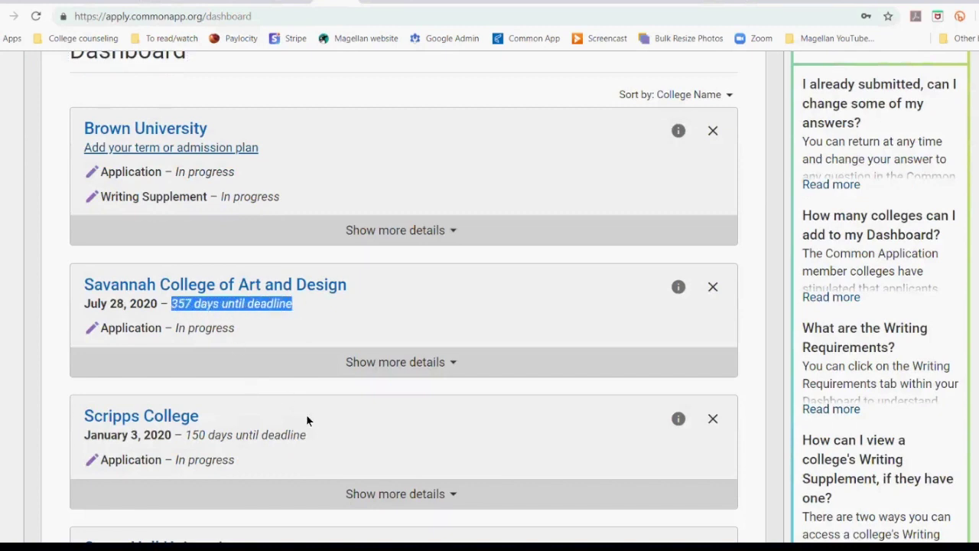
{"action": "left_click_drag", "start_coordinate": [310, 434], "coordinate": [187, 435]}
{"action": "left_click", "coordinate": [243, 437]}
Highlight the days until deadline for Seton Hall University and The Ohio State University on the Dashboard
{"action": "scroll", "coordinate": [262, 433], "scroll_direction": "down", "scroll_amount": 2}
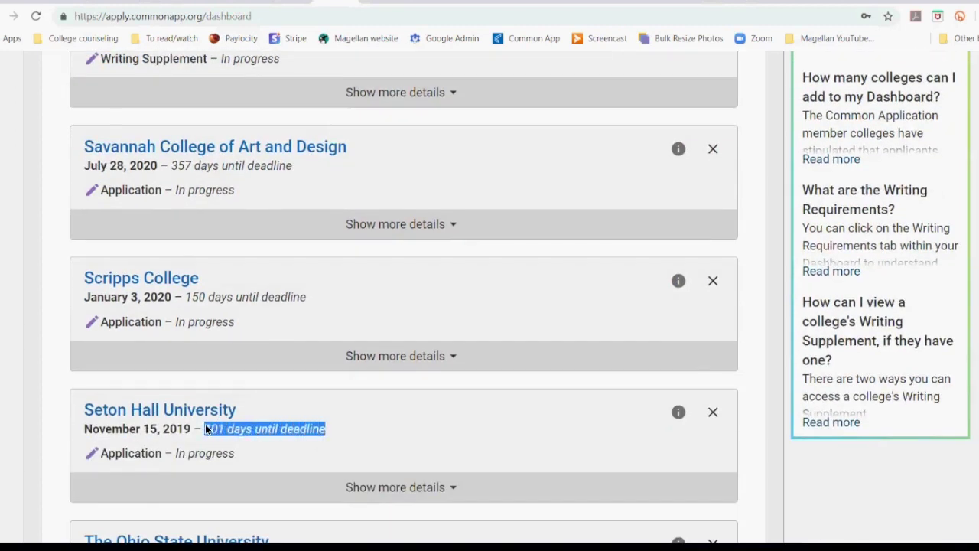
{"action": "left_click", "coordinate": [245, 432]}
{"action": "scroll", "coordinate": [292, 441], "scroll_direction": "down", "scroll_amount": 2}
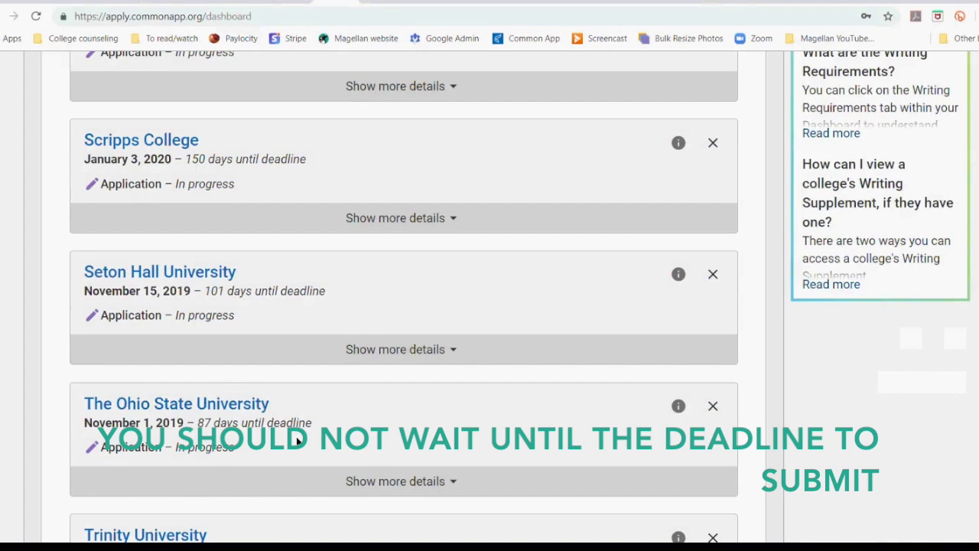
{"action": "left_click_drag", "start_coordinate": [312, 426], "coordinate": [202, 428]}
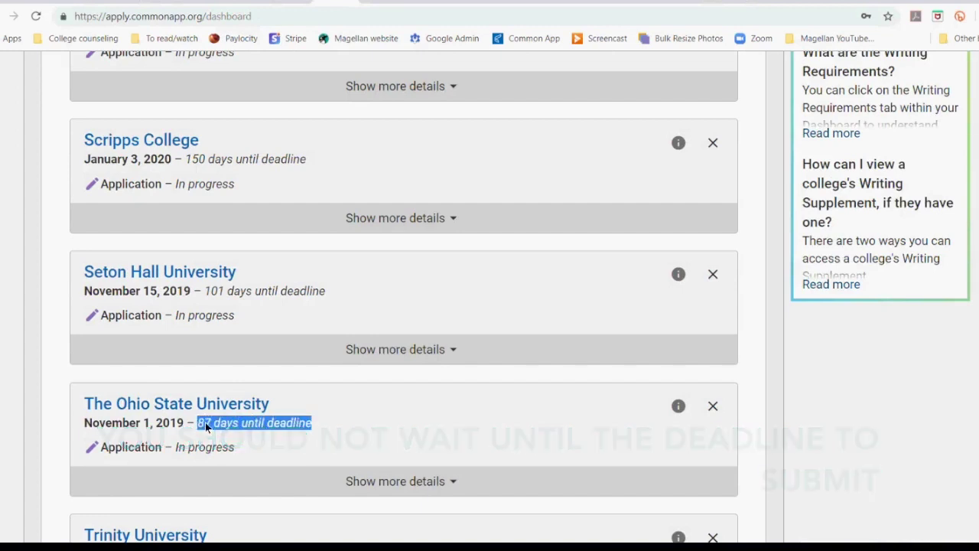
{"action": "left_click", "coordinate": [224, 427]}
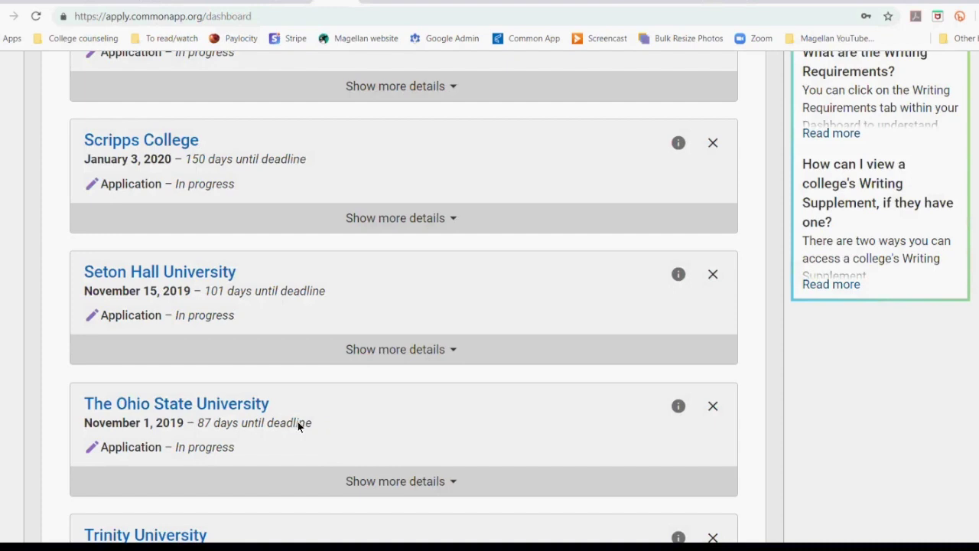
Highlight University of Massachusetts Amherst's days until deadline and look over the remaining Dashboard colleges down to University of Virginia
{"action": "scroll", "coordinate": [313, 421], "scroll_direction": "down", "scroll_amount": 3}
{"action": "scroll", "coordinate": [313, 418], "scroll_direction": "down", "scroll_amount": 4}
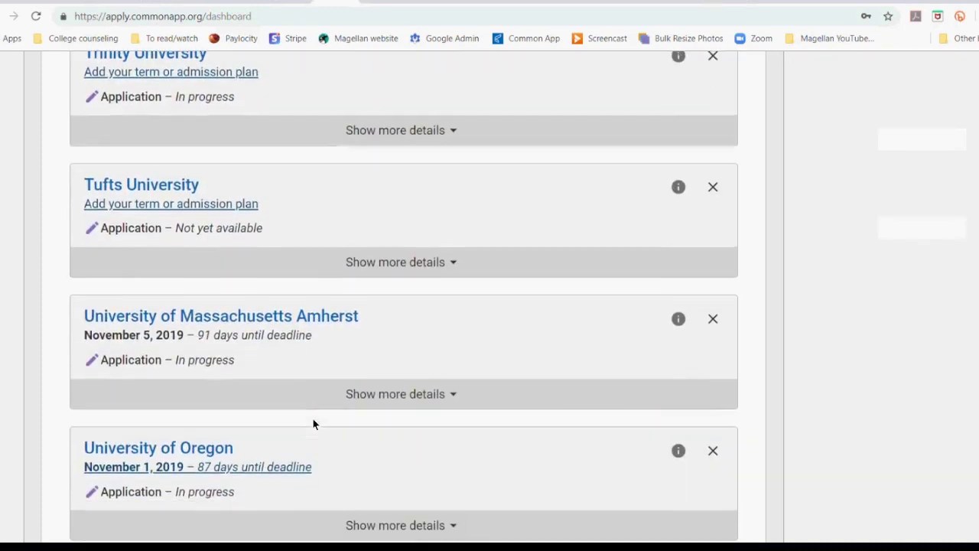
{"action": "left_click_drag", "start_coordinate": [309, 338], "coordinate": [216, 346]}
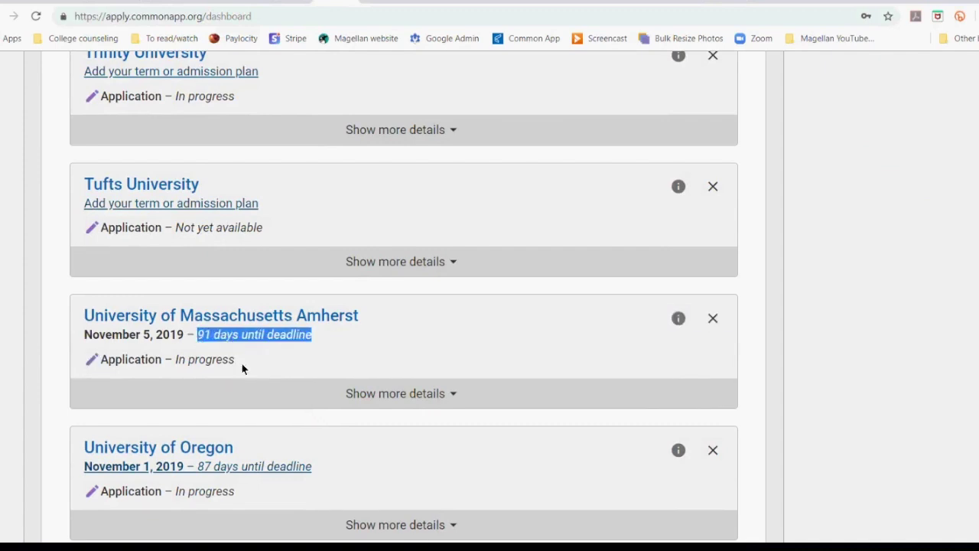
{"action": "scroll", "coordinate": [321, 441], "scroll_direction": "down", "scroll_amount": 4}
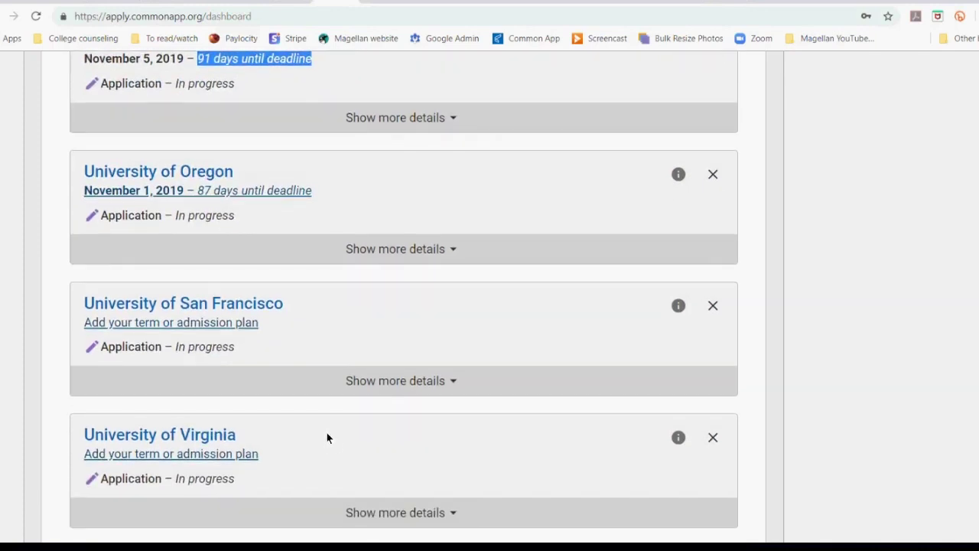
View the Common App Profile section and the College Search page, and return to the Dashboard
{"action": "scroll", "coordinate": [339, 334], "scroll_direction": "up", "scroll_amount": 20}
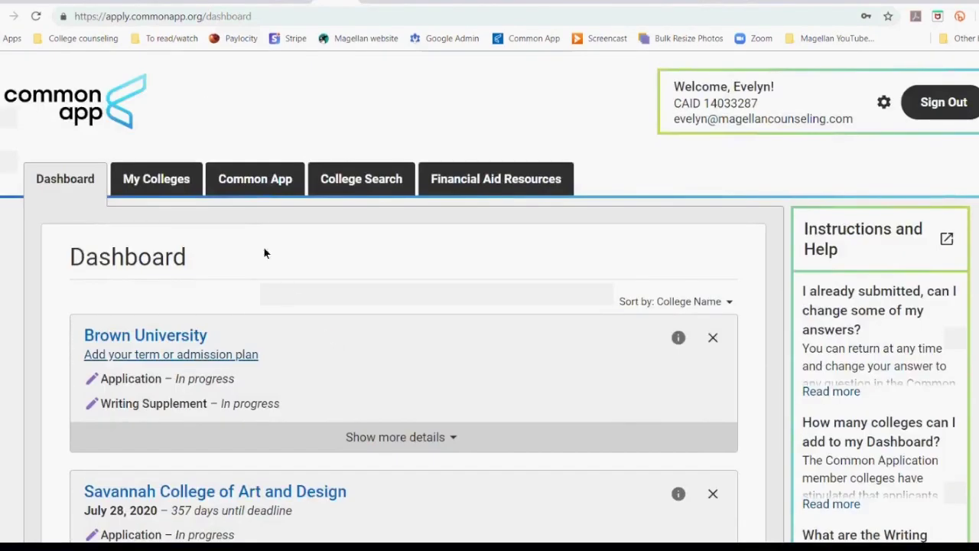
{"action": "left_click", "coordinate": [253, 176]}
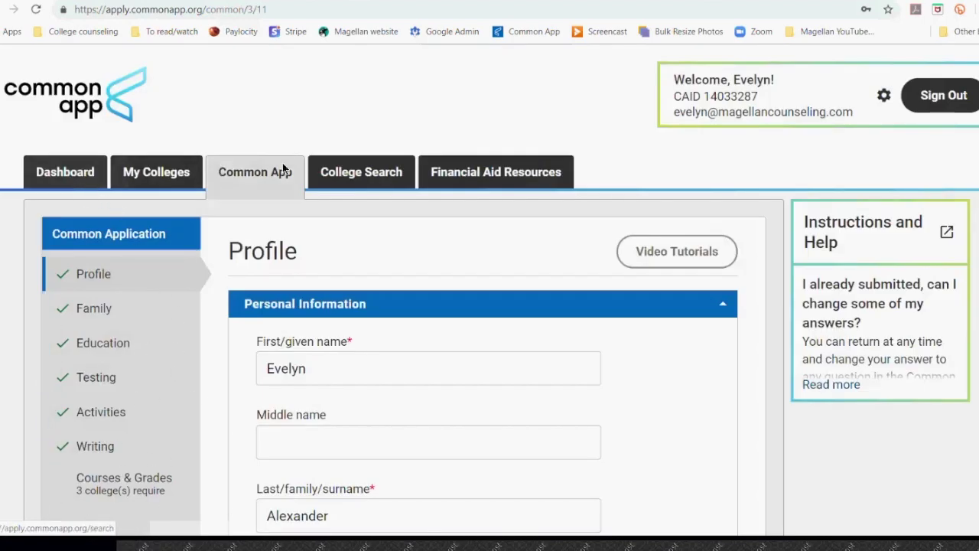
{"action": "left_click", "coordinate": [351, 175]}
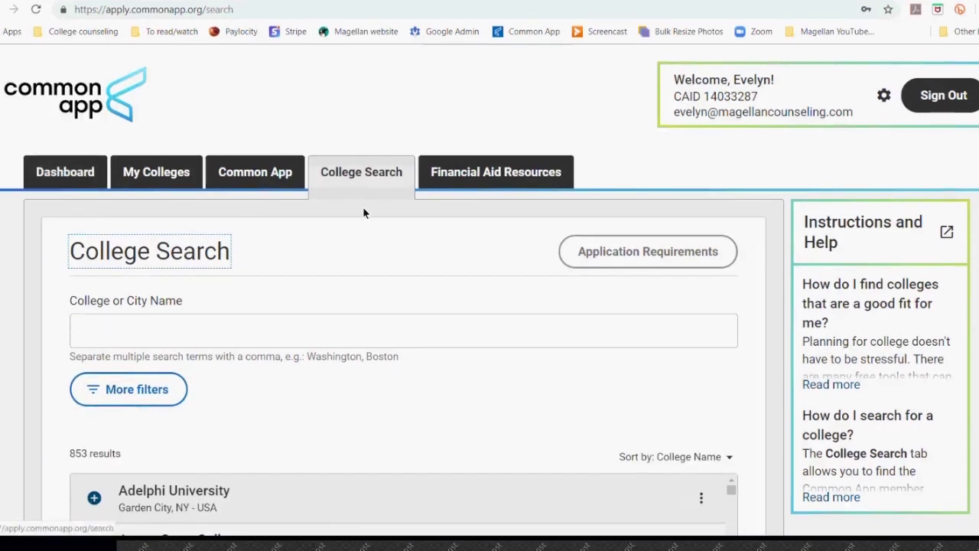
{"action": "left_click", "coordinate": [76, 185]}
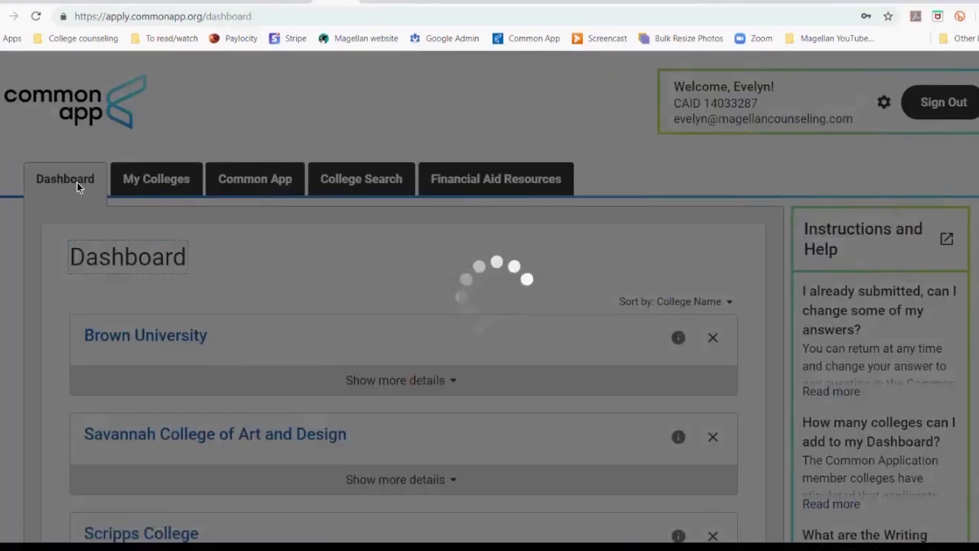